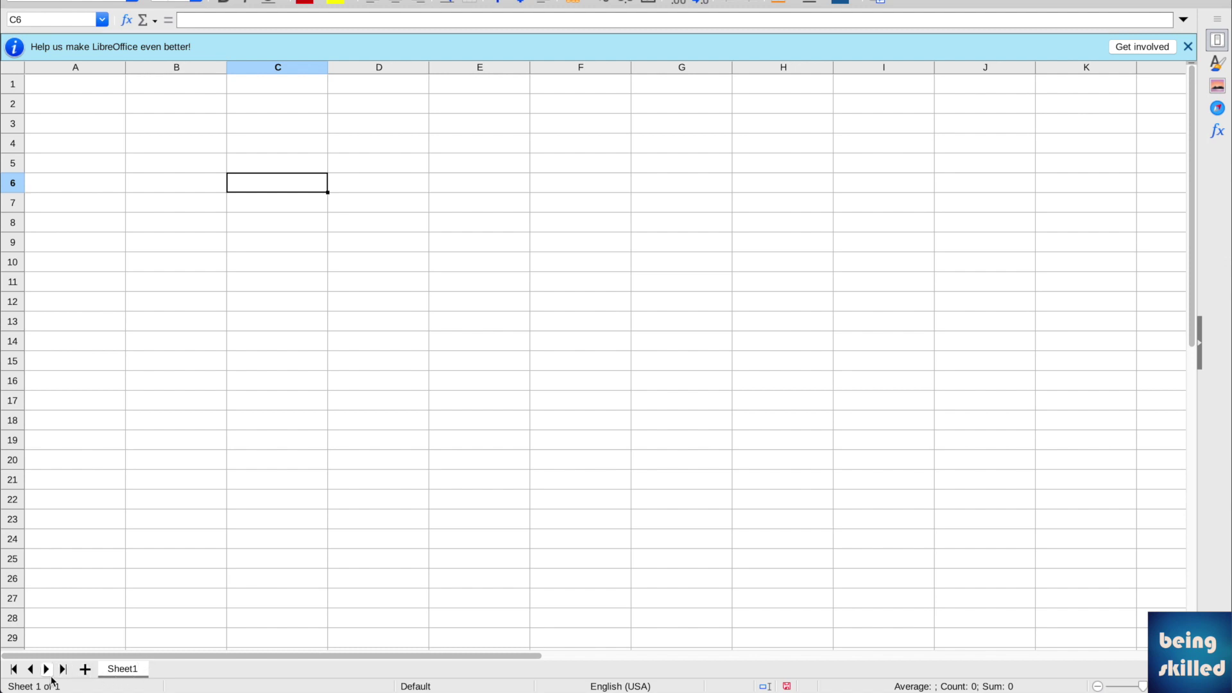
# - Add five new blank sheets so the tabs run up to Sheet8
pyautogui.click(88, 672)
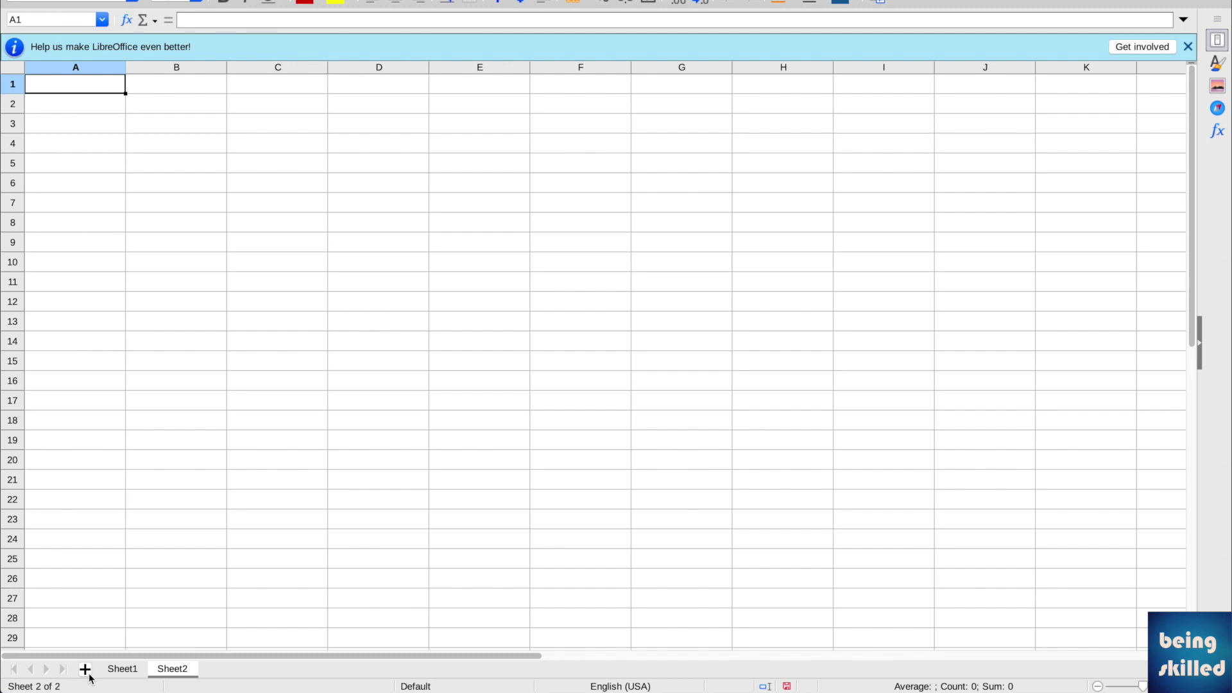
pyautogui.click(90, 675)
pyautogui.click(90, 675)
pyautogui.click(90, 675)
pyautogui.click(90, 675)
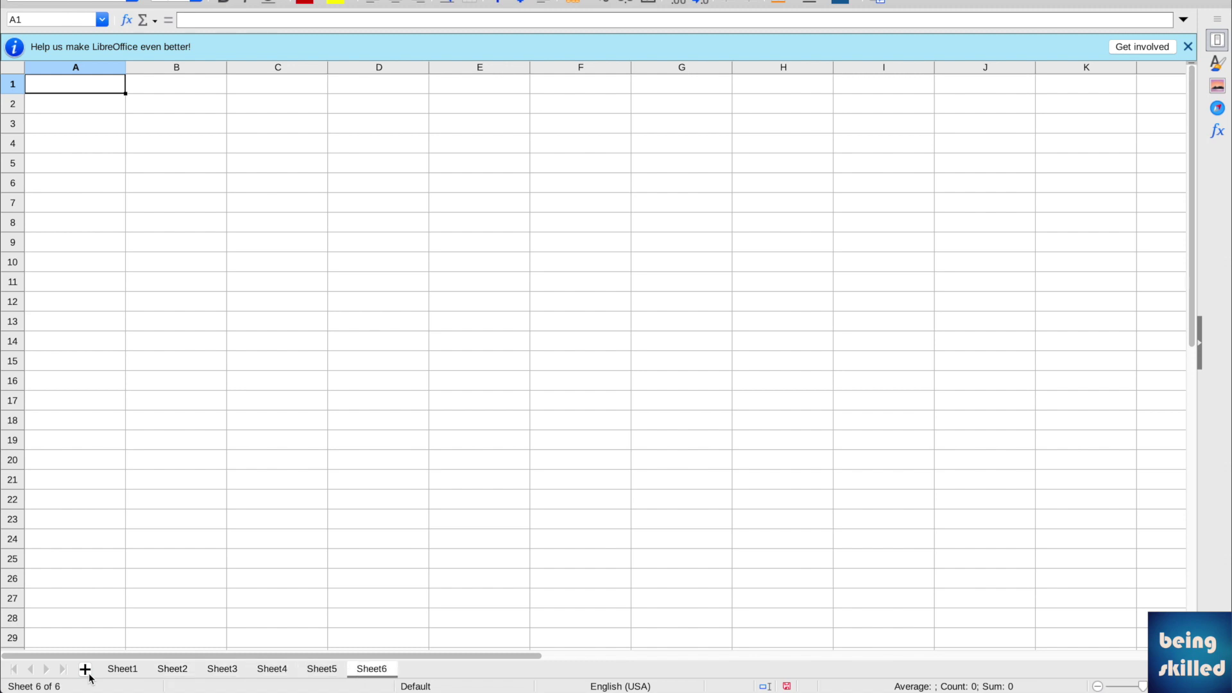
pyautogui.click(88, 674)
pyautogui.click(90, 676)
# - Step through Sheet1 to Sheet8, then return to Sheet1
pyautogui.click(125, 677)
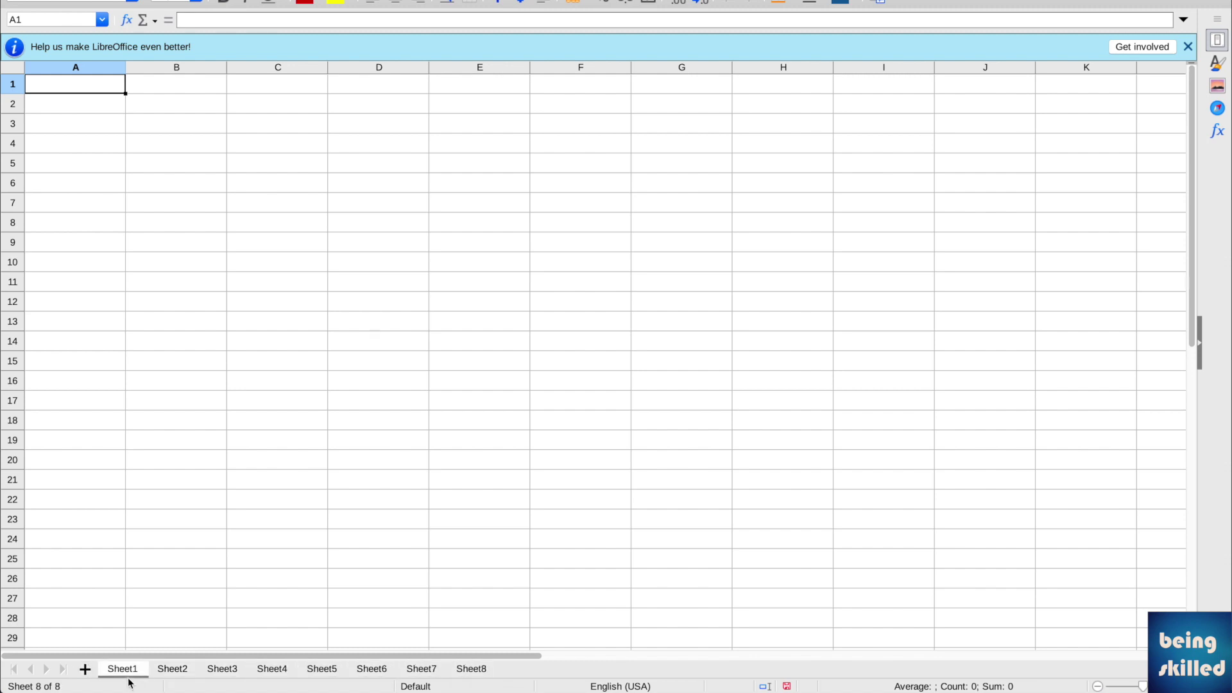
pyautogui.click(172, 676)
pyautogui.click(208, 678)
pyautogui.click(275, 675)
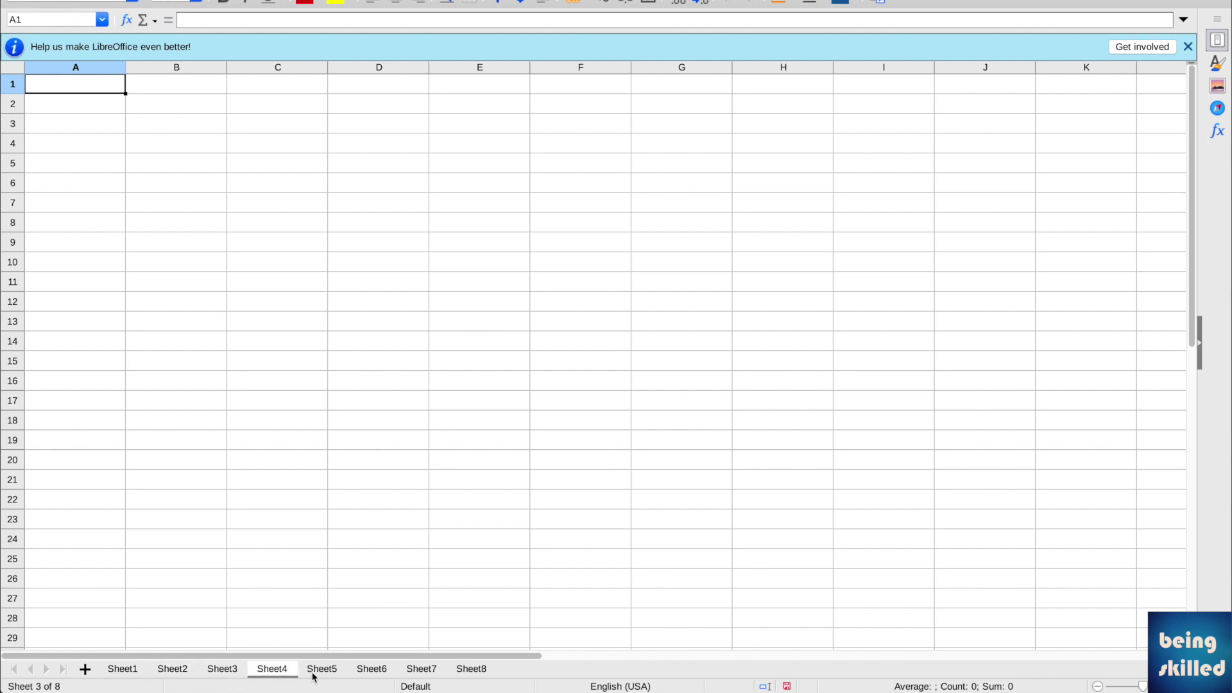
pyautogui.click(328, 681)
pyautogui.click(376, 682)
pyautogui.click(428, 671)
pyautogui.click(465, 672)
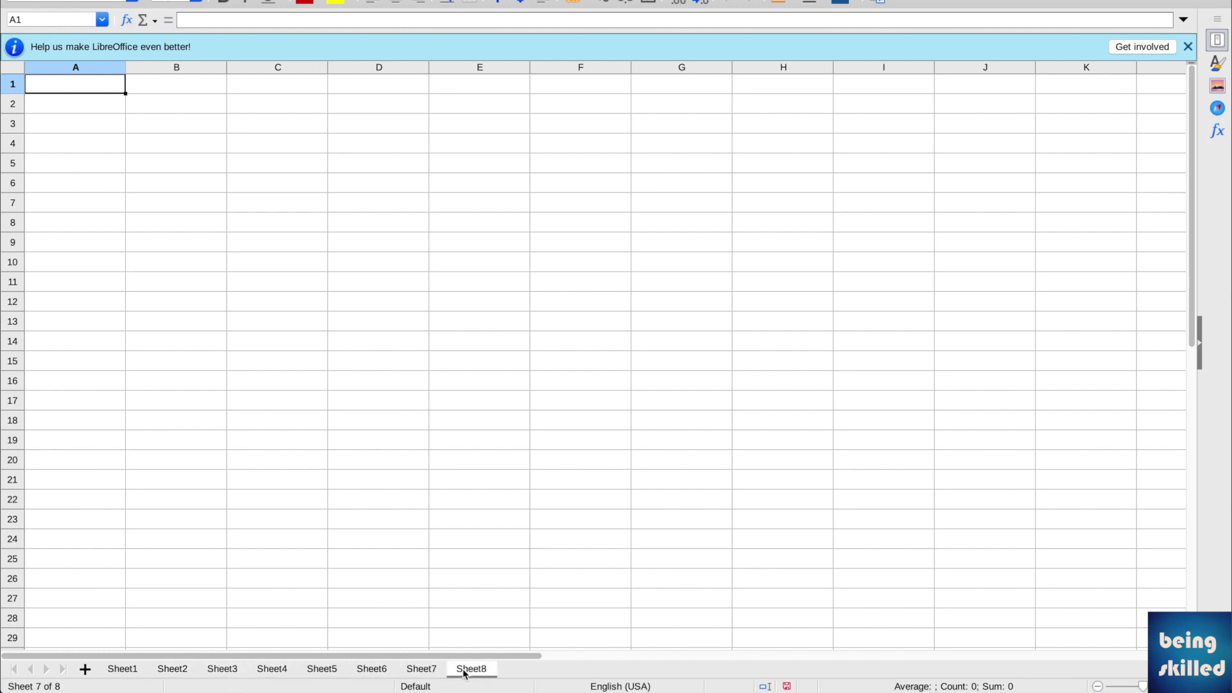
pyautogui.click(138, 669)
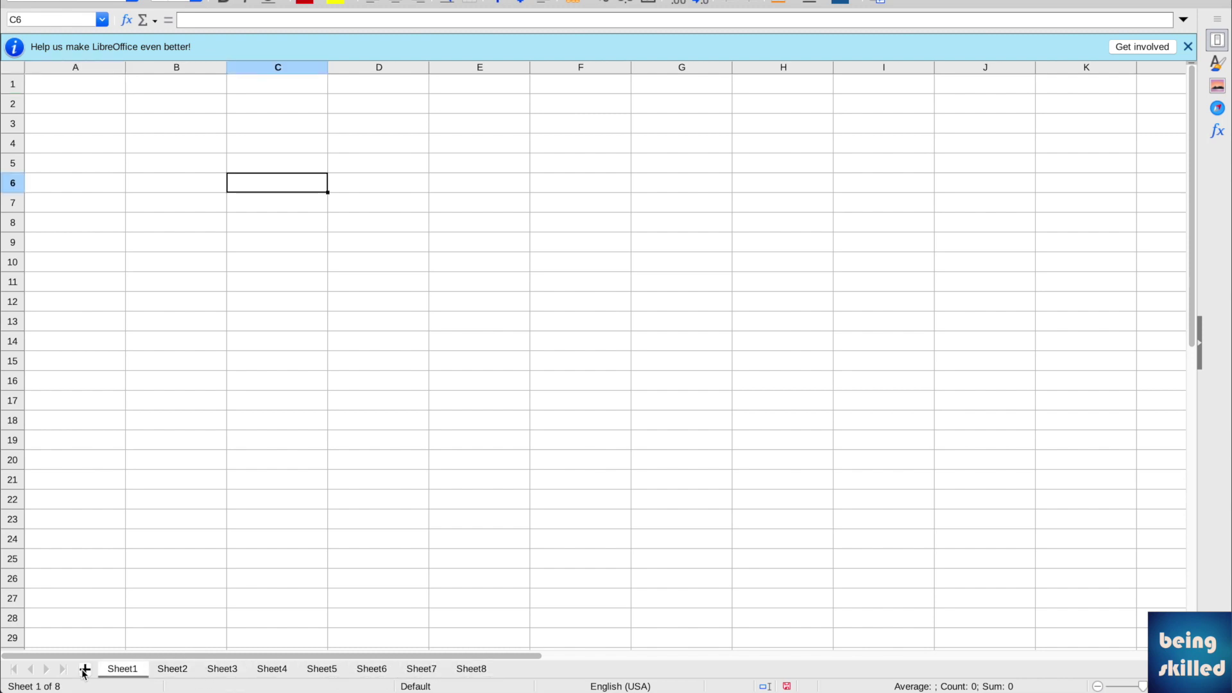
# - Add Sheet9 and Sheet10 after the last sheet, then go back to Sheet1
pyautogui.click(473, 672)
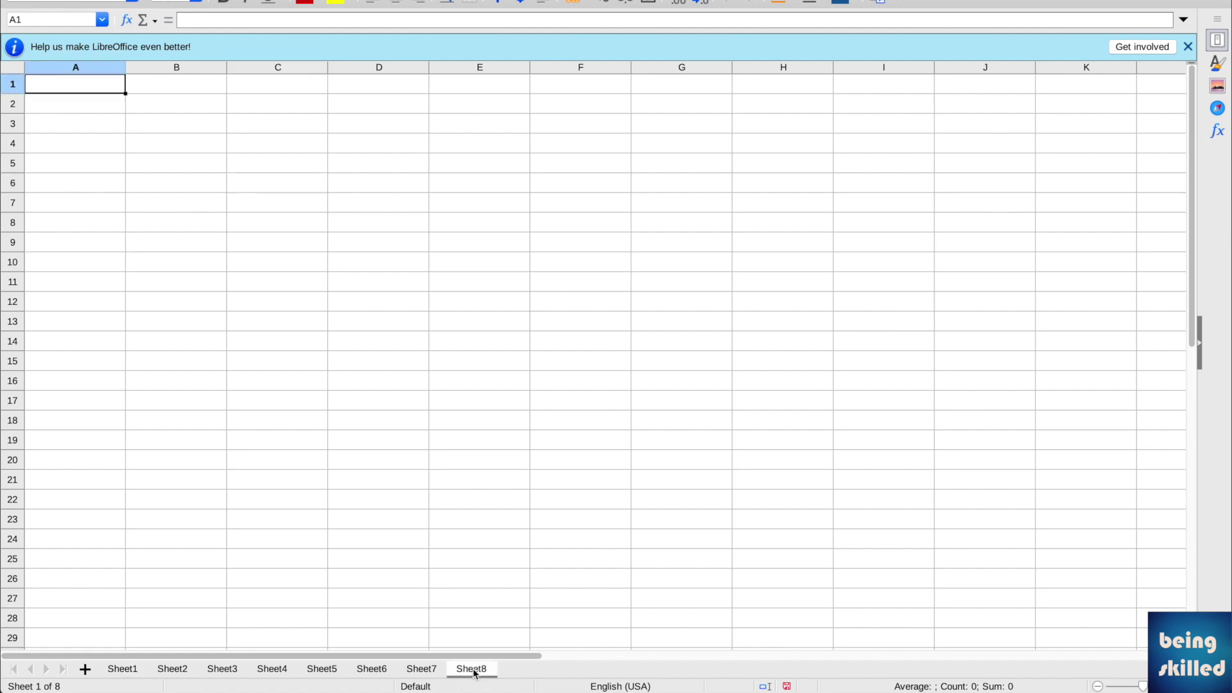
pyautogui.click(85, 669)
pyautogui.click(87, 670)
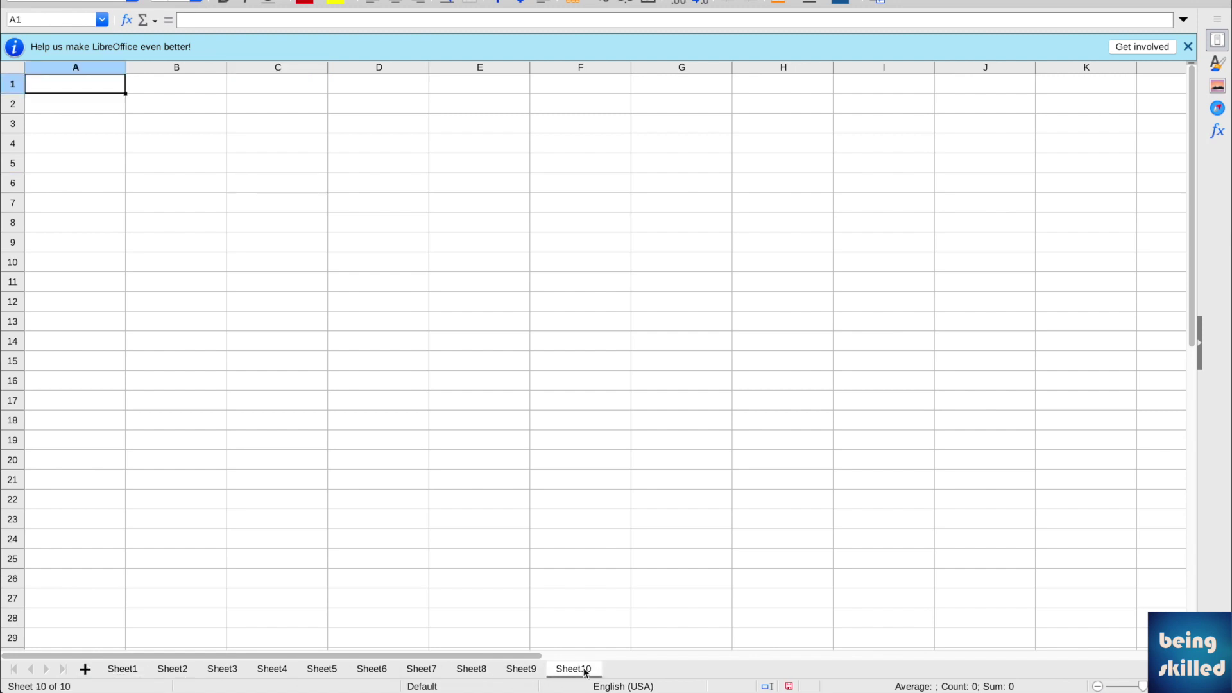
pyautogui.click(124, 669)
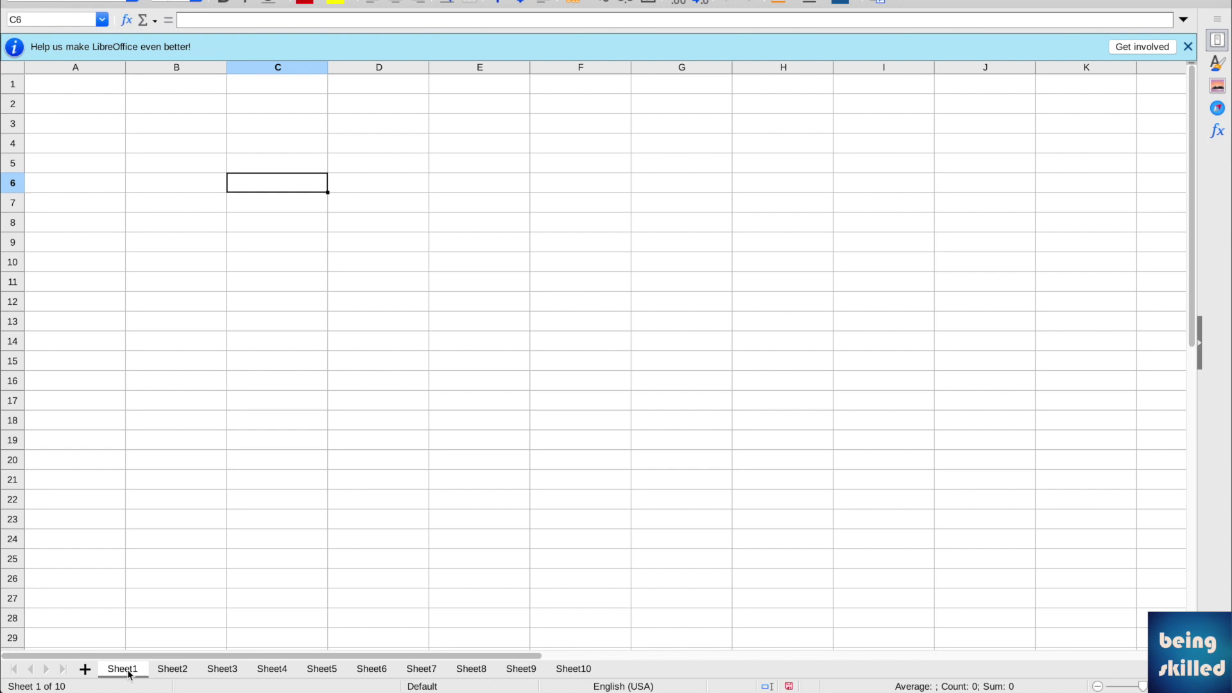
# - Rename Sheet1 to 'Students' using the tab's Rename Sheet command
pyautogui.doubleClick(123, 670)
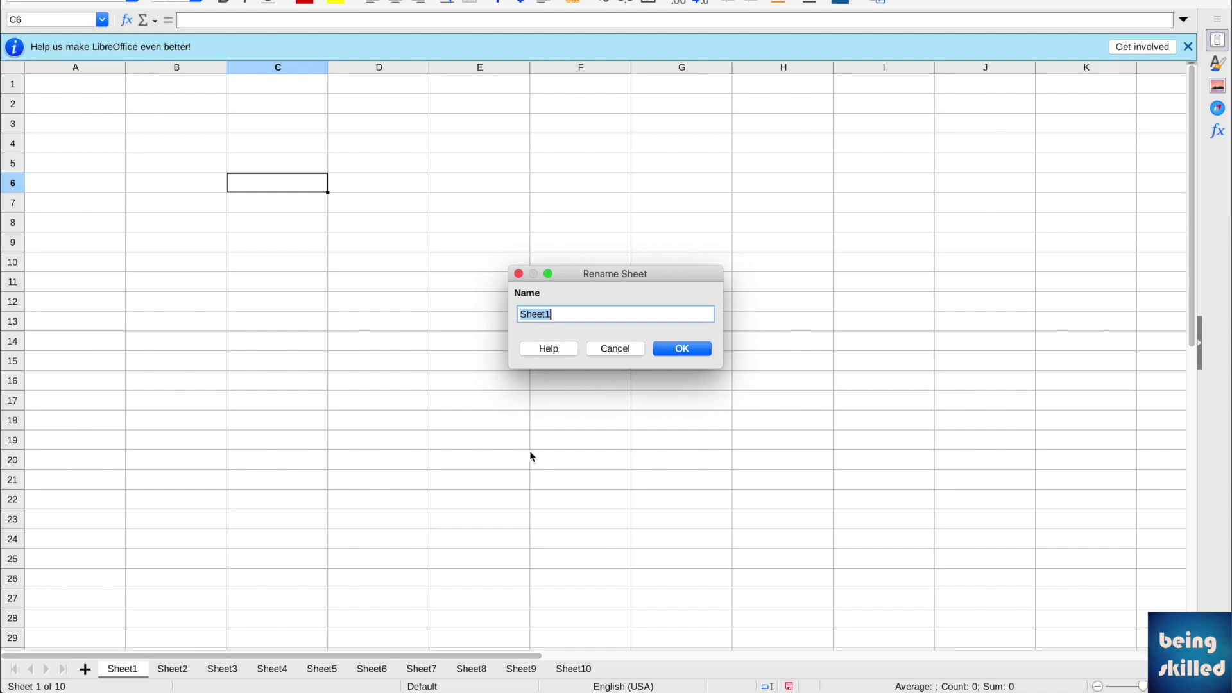
pyautogui.click(614, 348)
pyautogui.rightClick(132, 668)
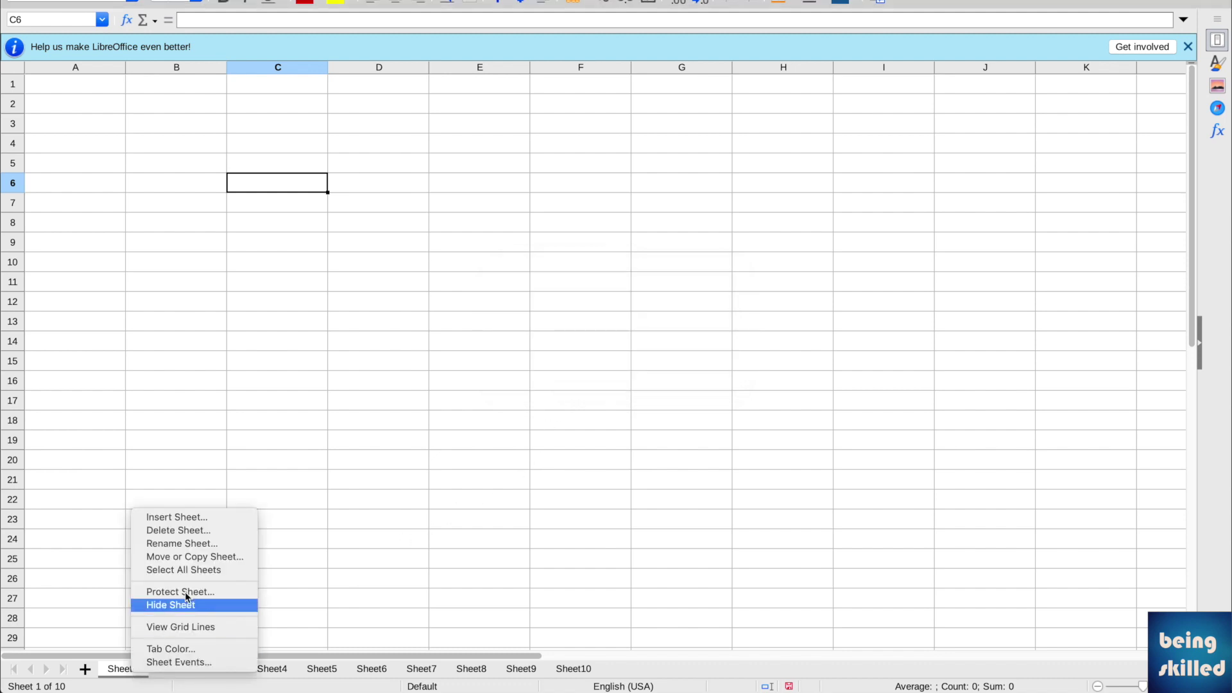
pyautogui.click(195, 550)
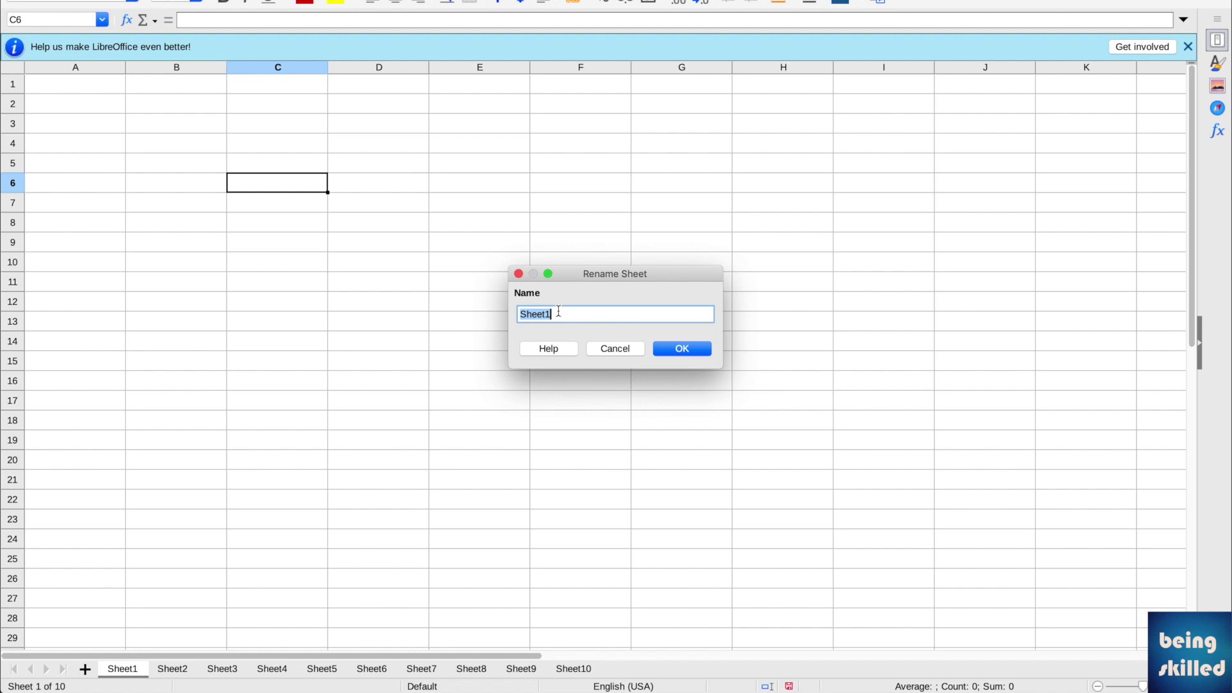
pyautogui.write('Students')
pyautogui.press('Return')
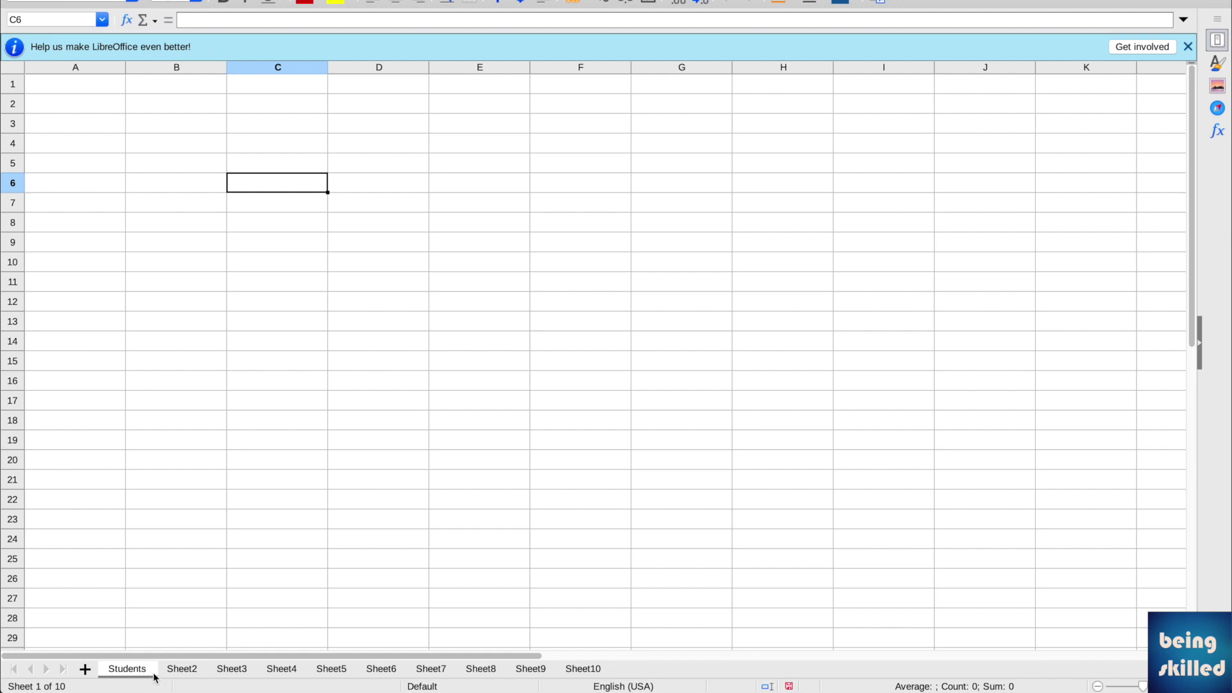
# - Rename Sheet2, Sheet3 and Sheet4 to 'Teachers', 'School Name' and 'University'
pyautogui.doubleClick(180, 669)
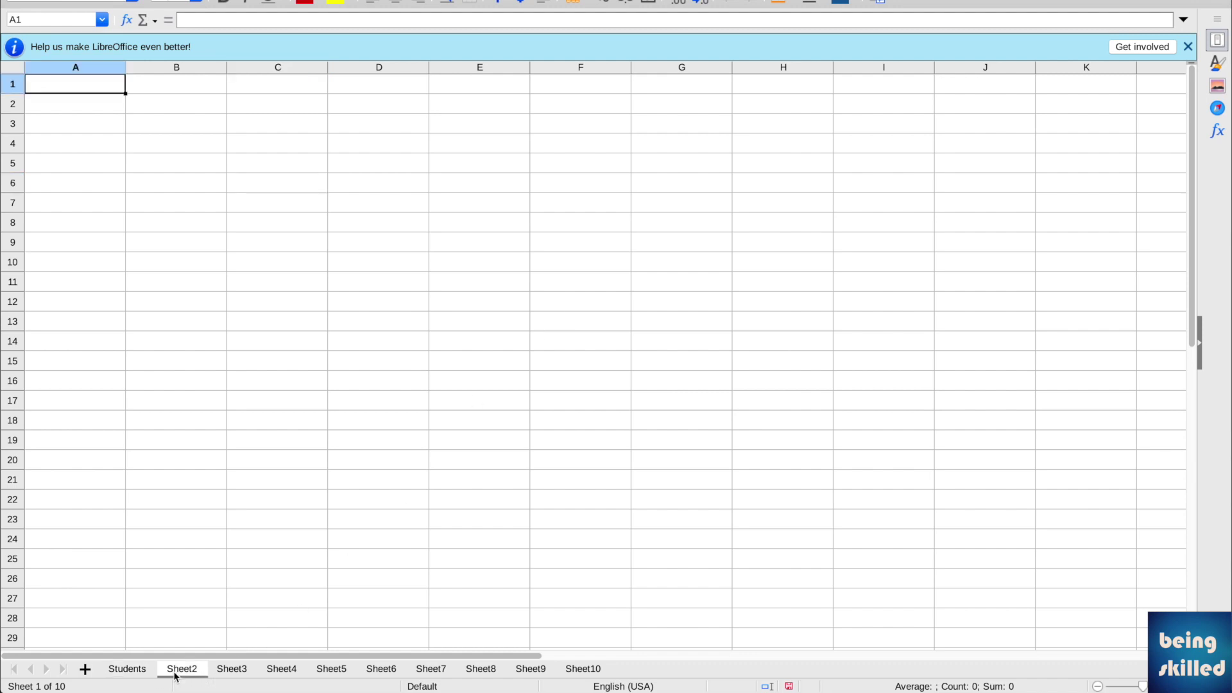
pyautogui.write('Teache')
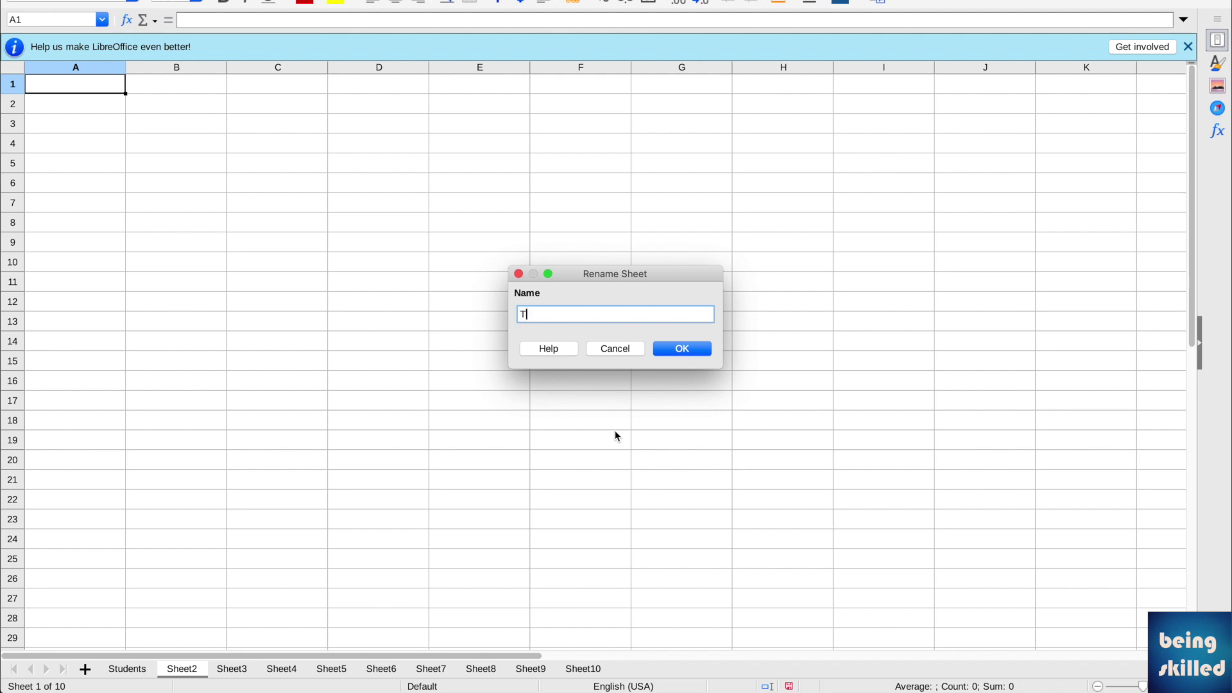
pyautogui.press('BackSpace')
pyautogui.press('BackSpace')
pyautogui.write('hers')
pyautogui.press('Return')
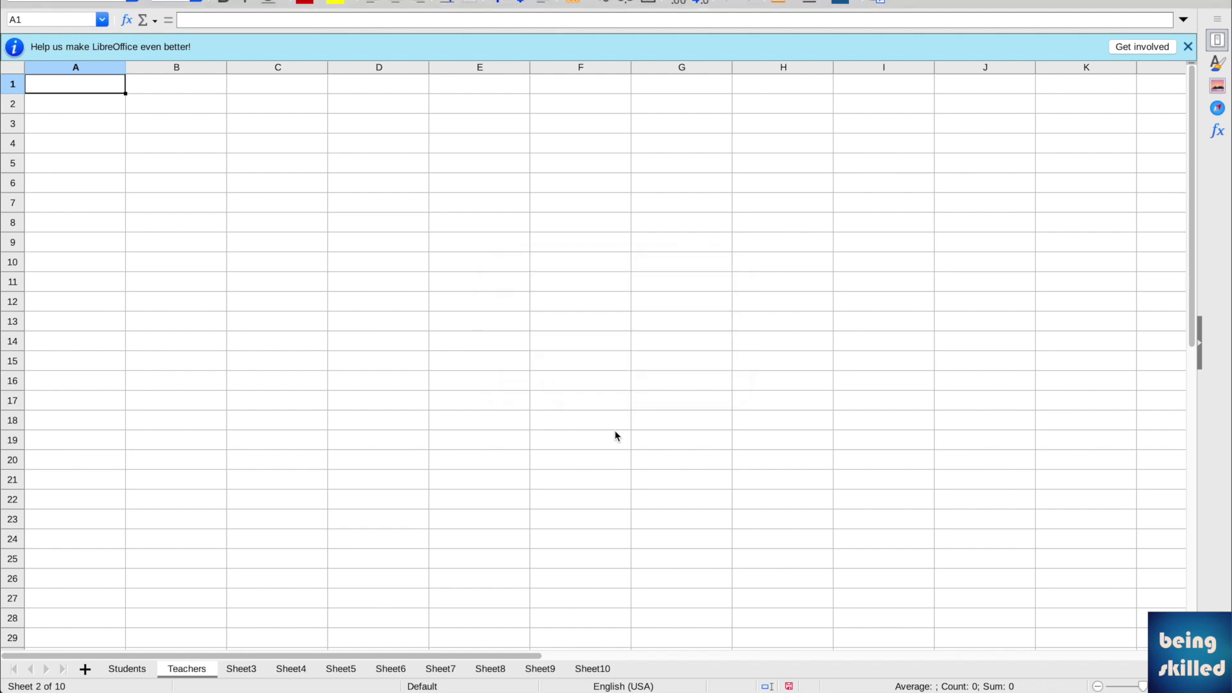
pyautogui.doubleClick(232, 671)
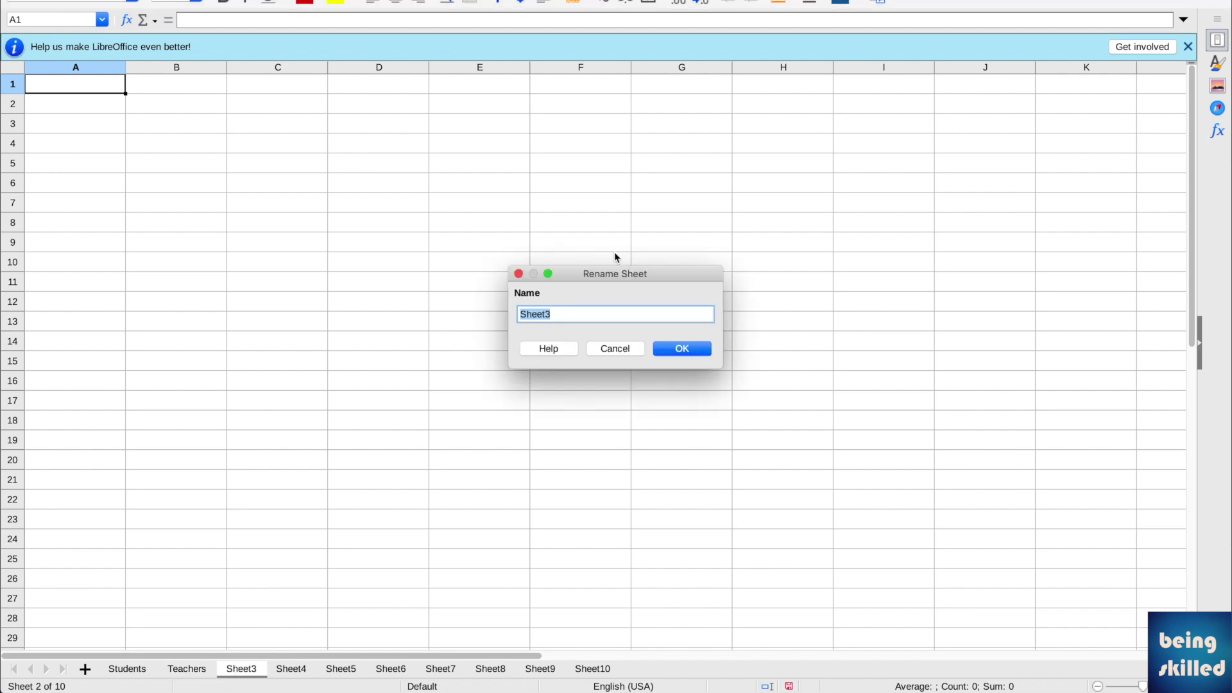
pyautogui.write('School Name')
pyautogui.press('Return')
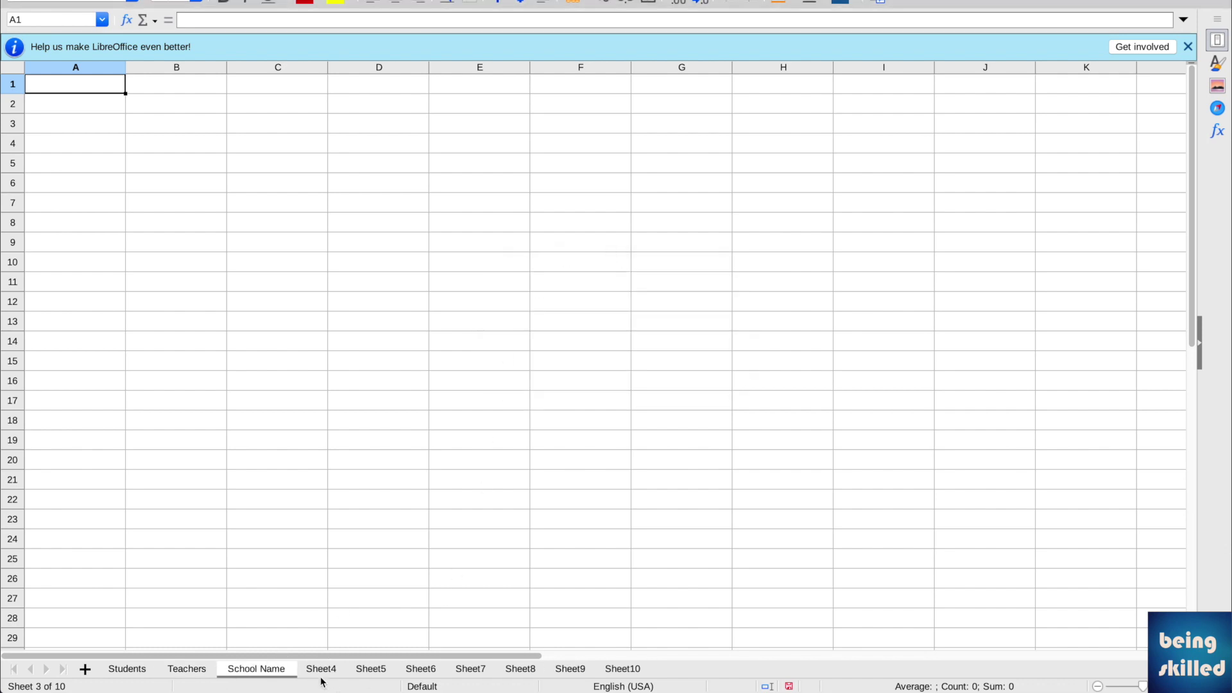
pyautogui.doubleClick(322, 671)
pyautogui.write('U')
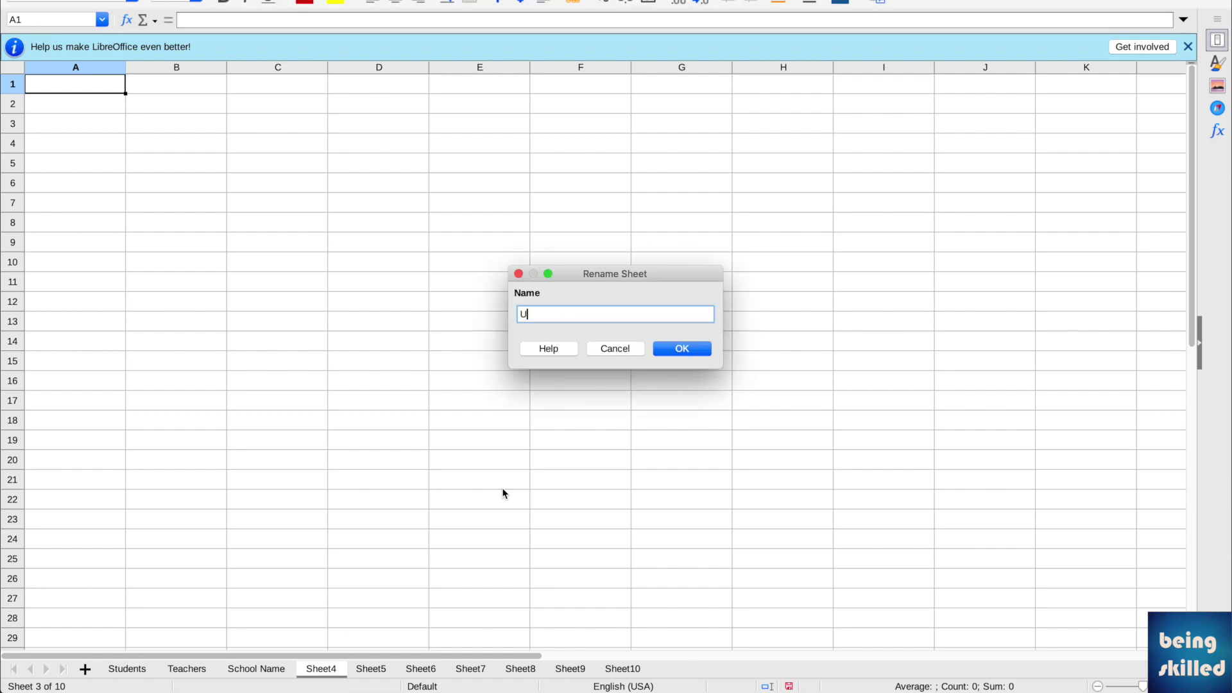
pyautogui.write('niversity')
pyautogui.press('Return')
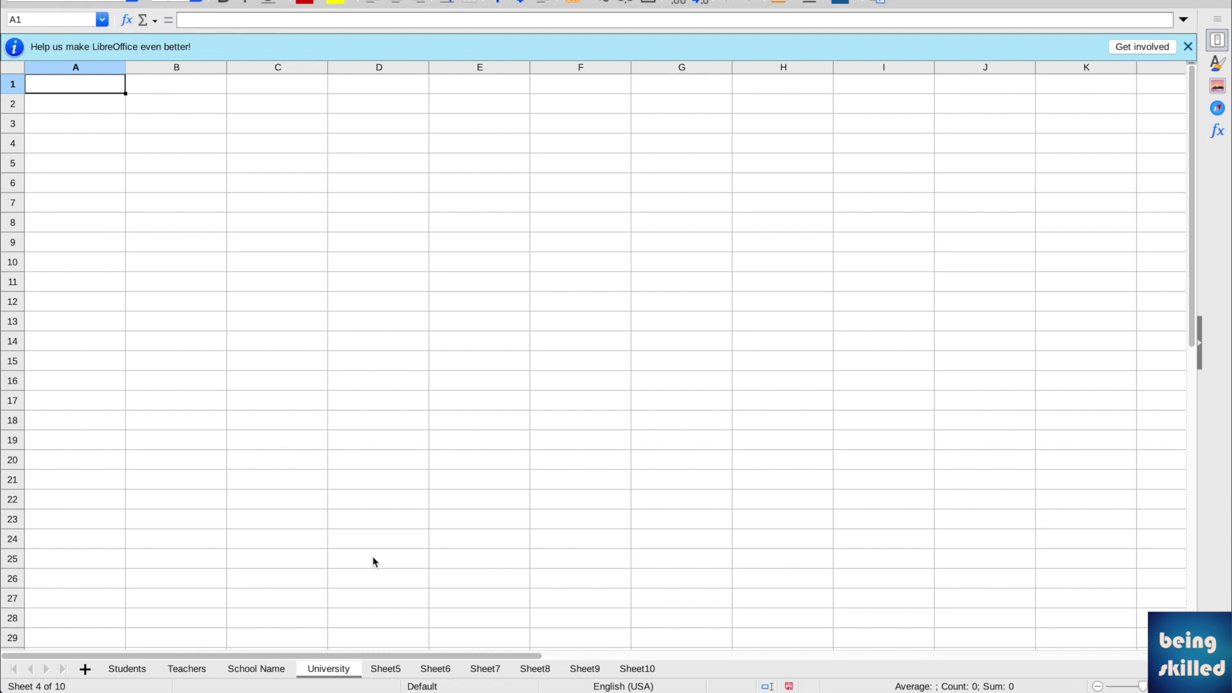
# - Leave the University name unchanged and switch to Sheet10
pyautogui.doubleClick(338, 674)
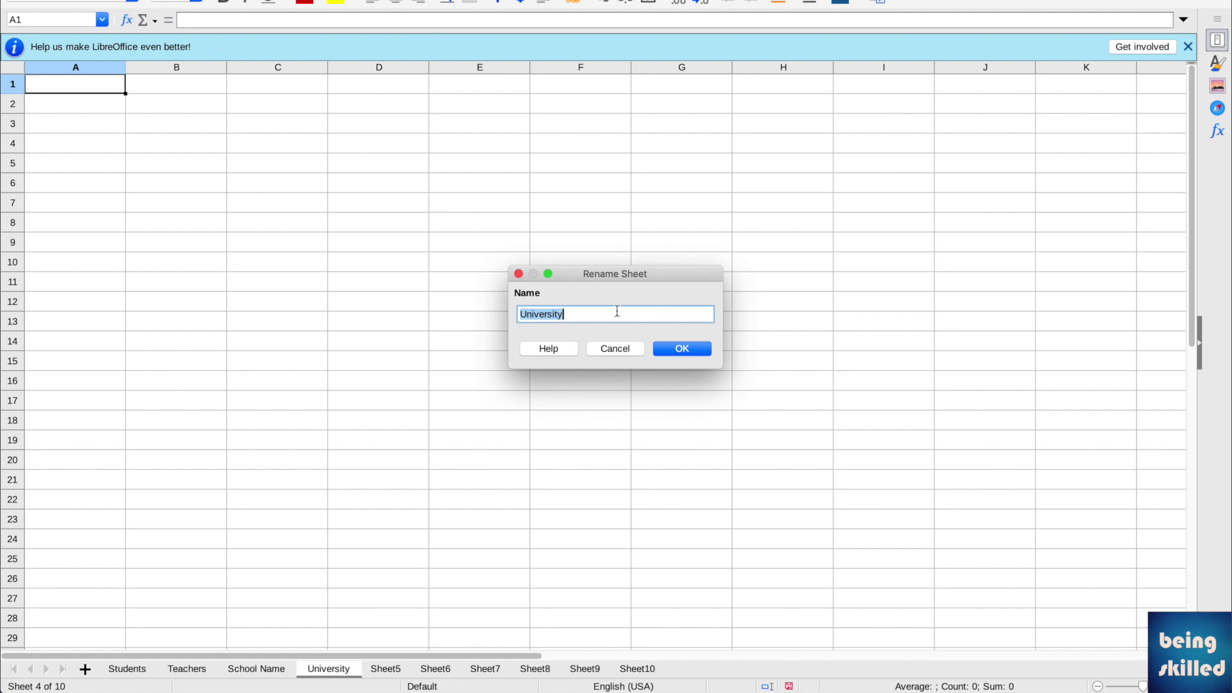
pyautogui.click(588, 347)
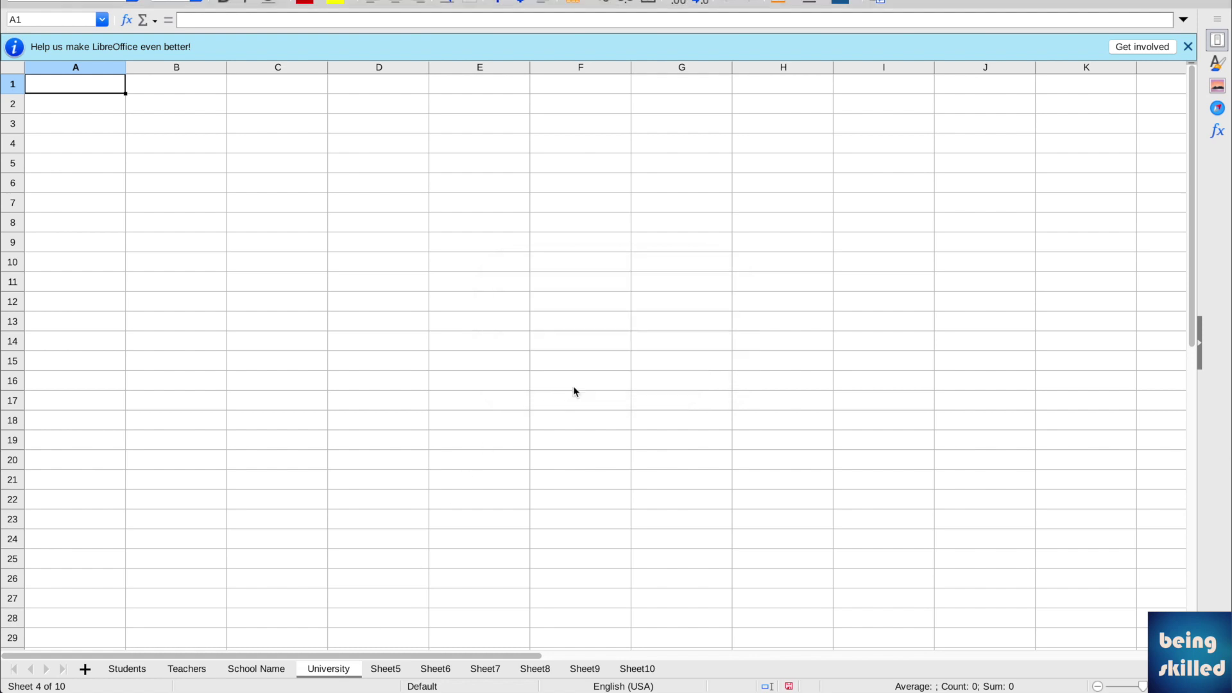
pyautogui.rightClick(341, 671)
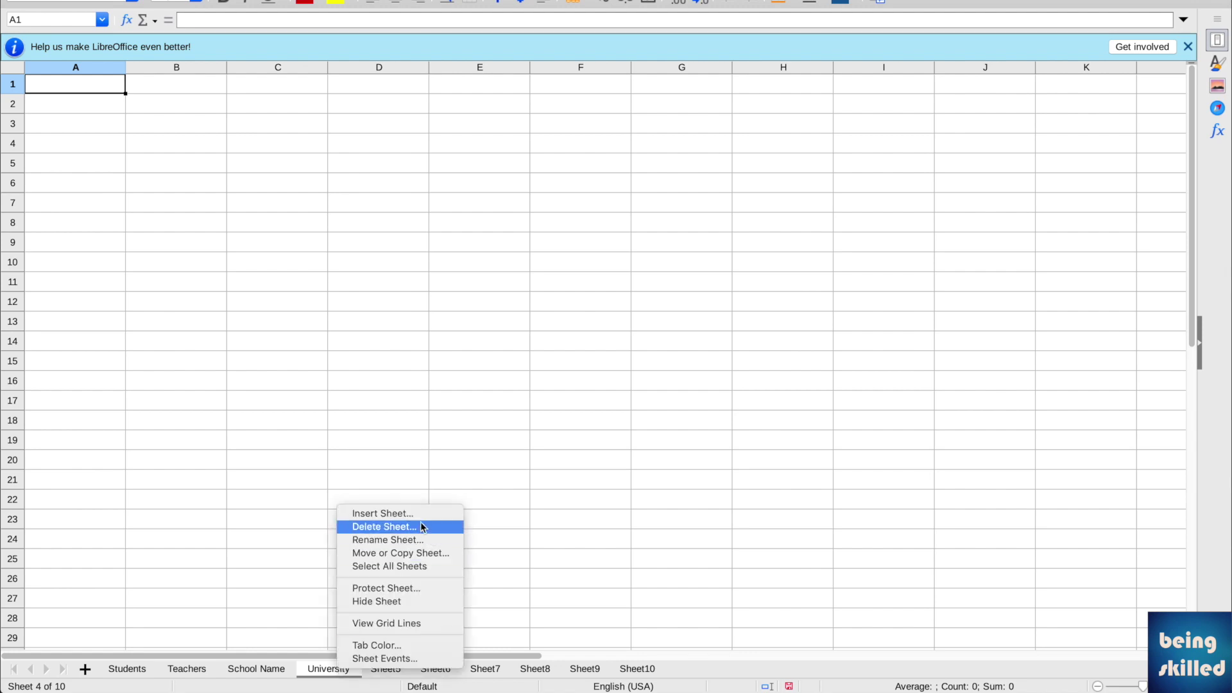
pyautogui.click(328, 679)
pyautogui.doubleClick(327, 674)
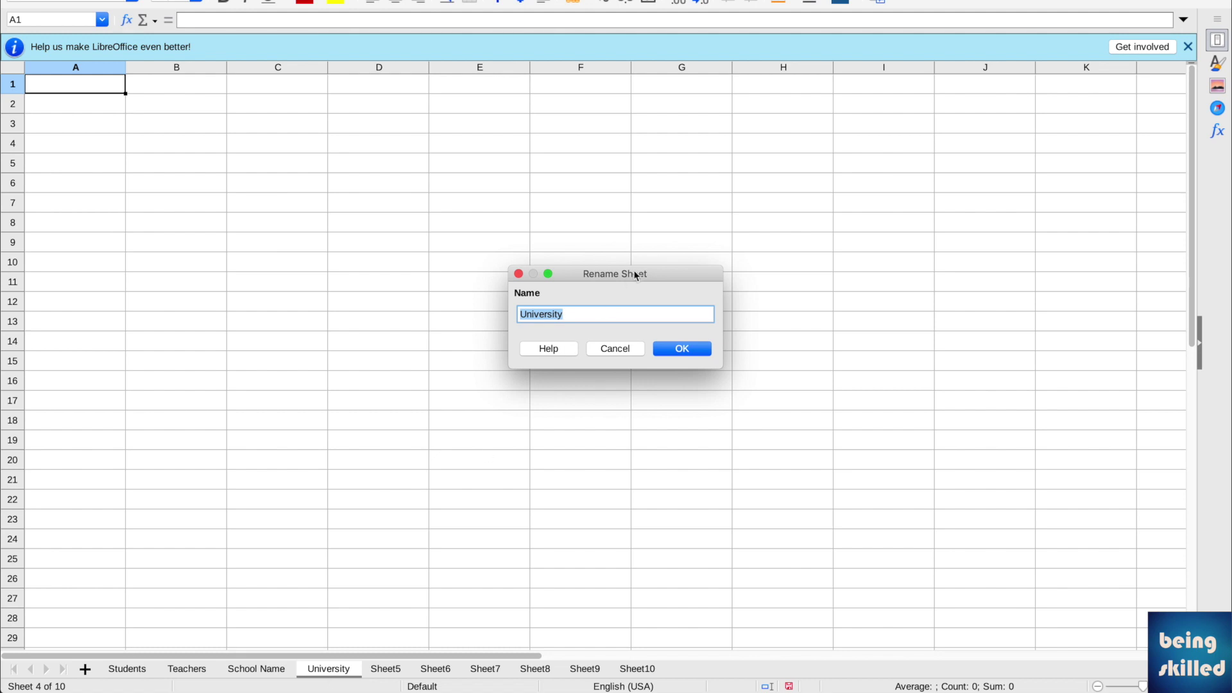
pyautogui.click(613, 350)
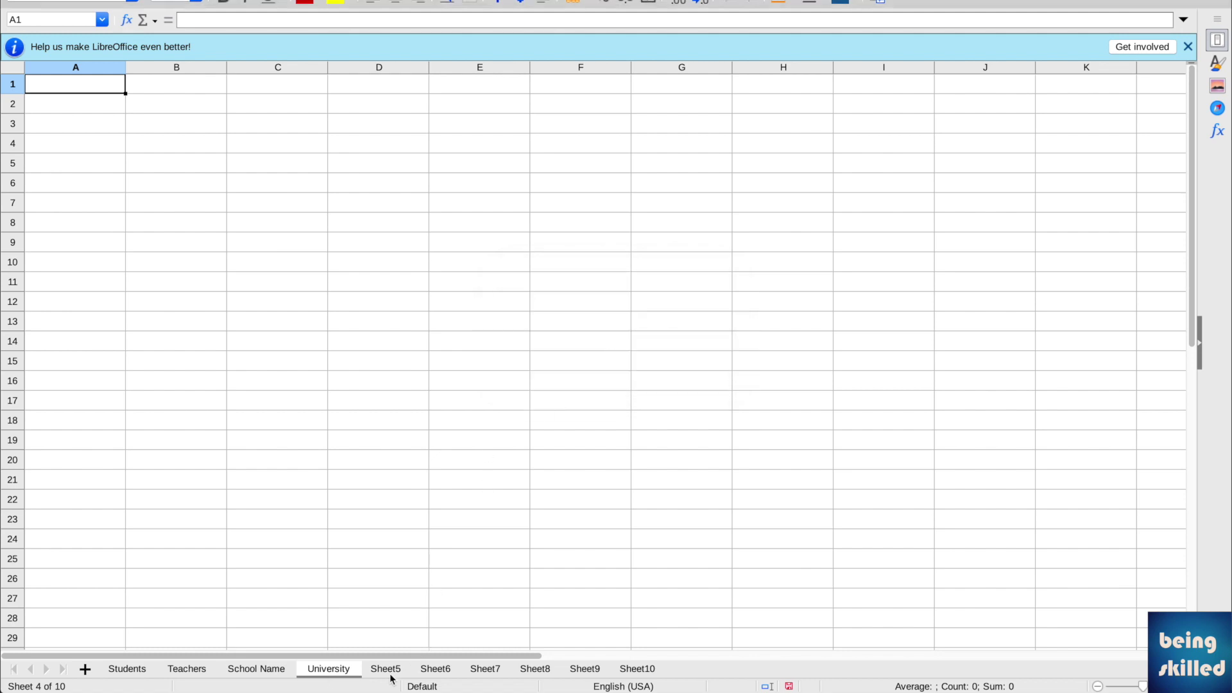
pyautogui.click(637, 672)
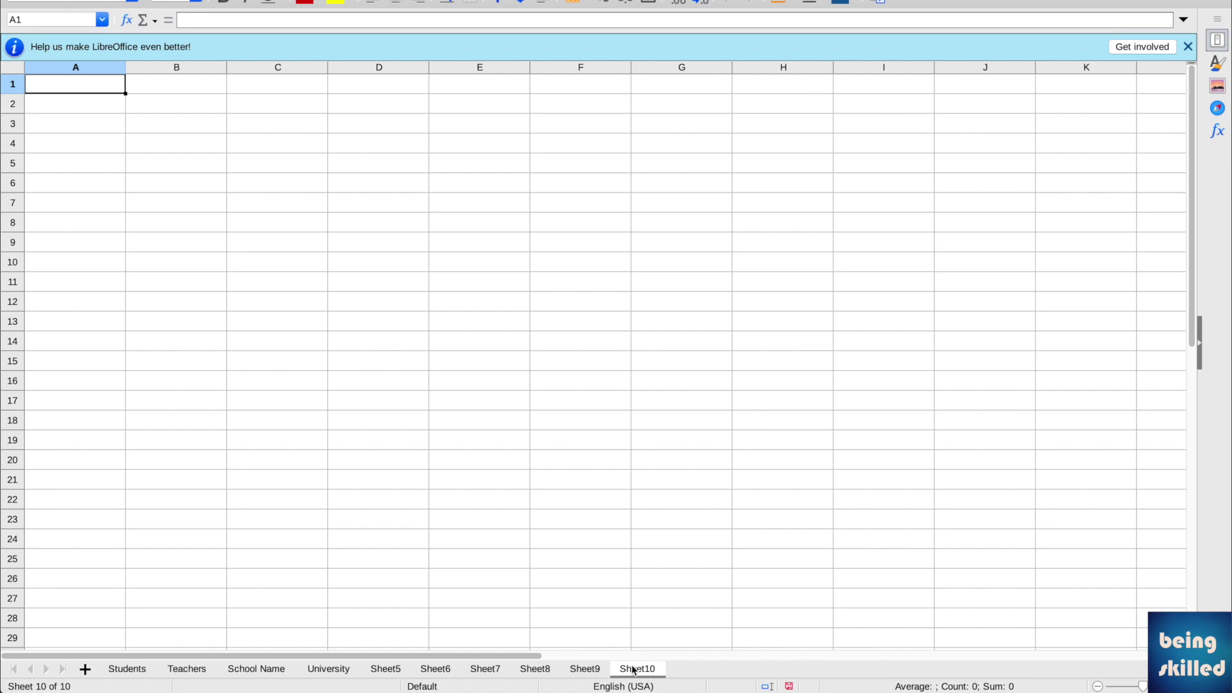
# - Remove Sheet10 with the tab's Delete Sheet command and confirm with Yes
pyautogui.rightClick(634, 672)
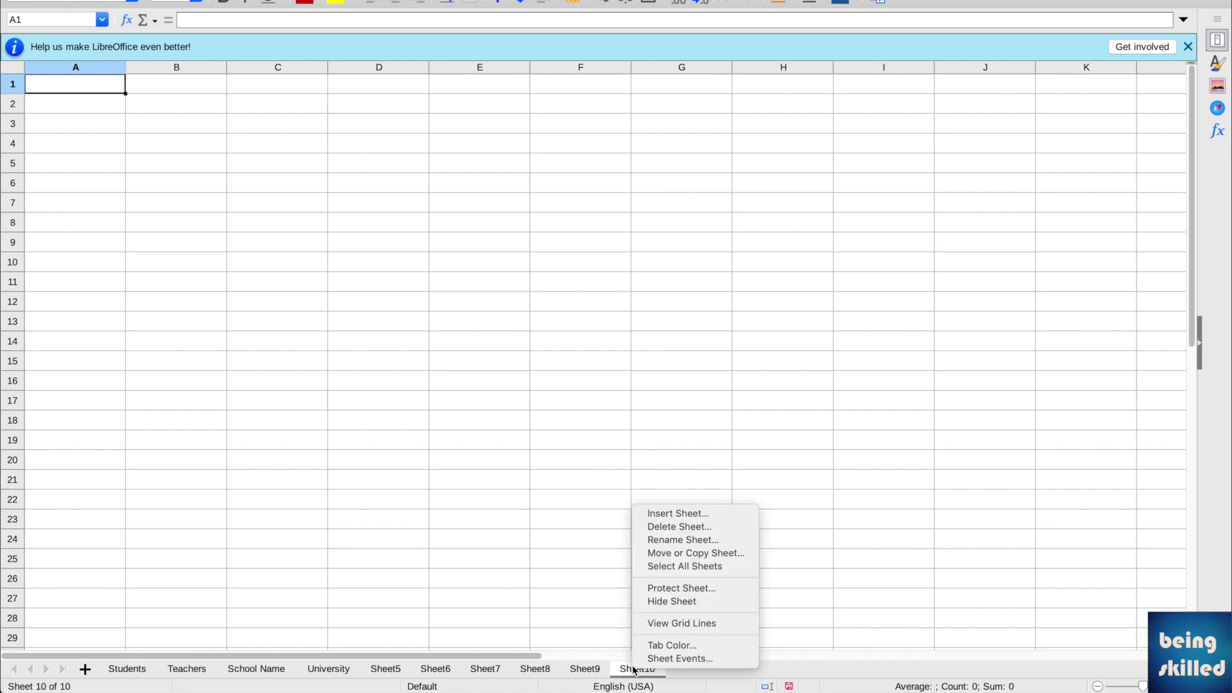
pyautogui.click(716, 530)
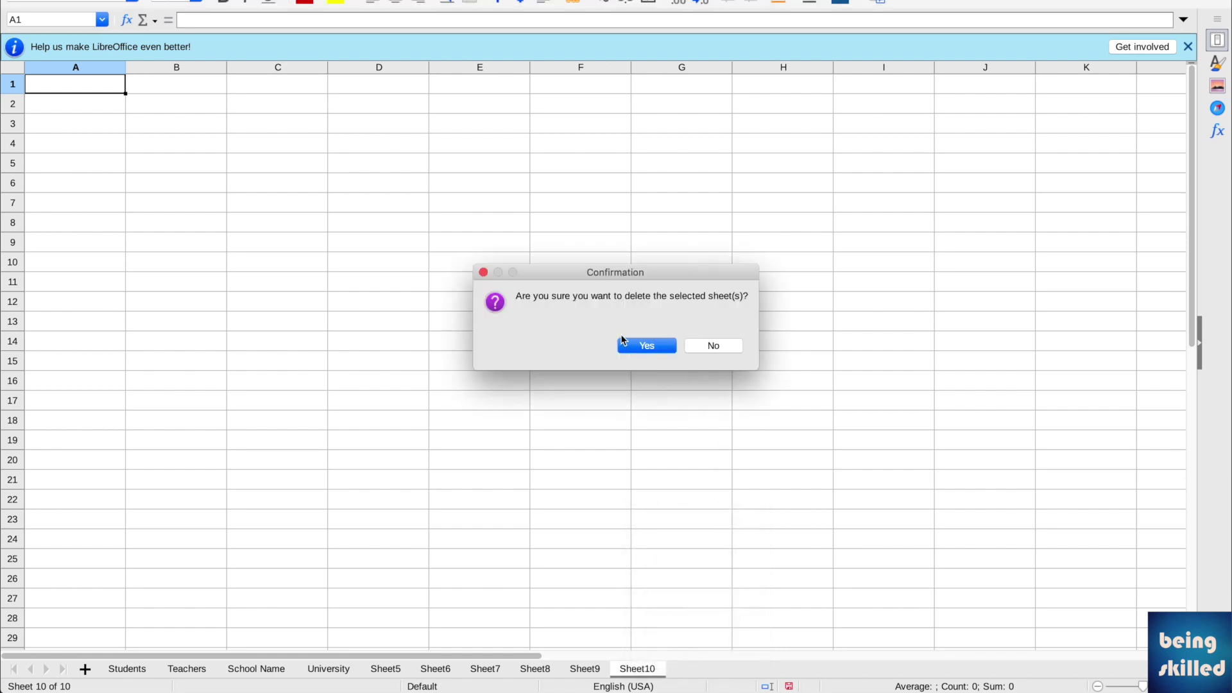
pyautogui.click(656, 352)
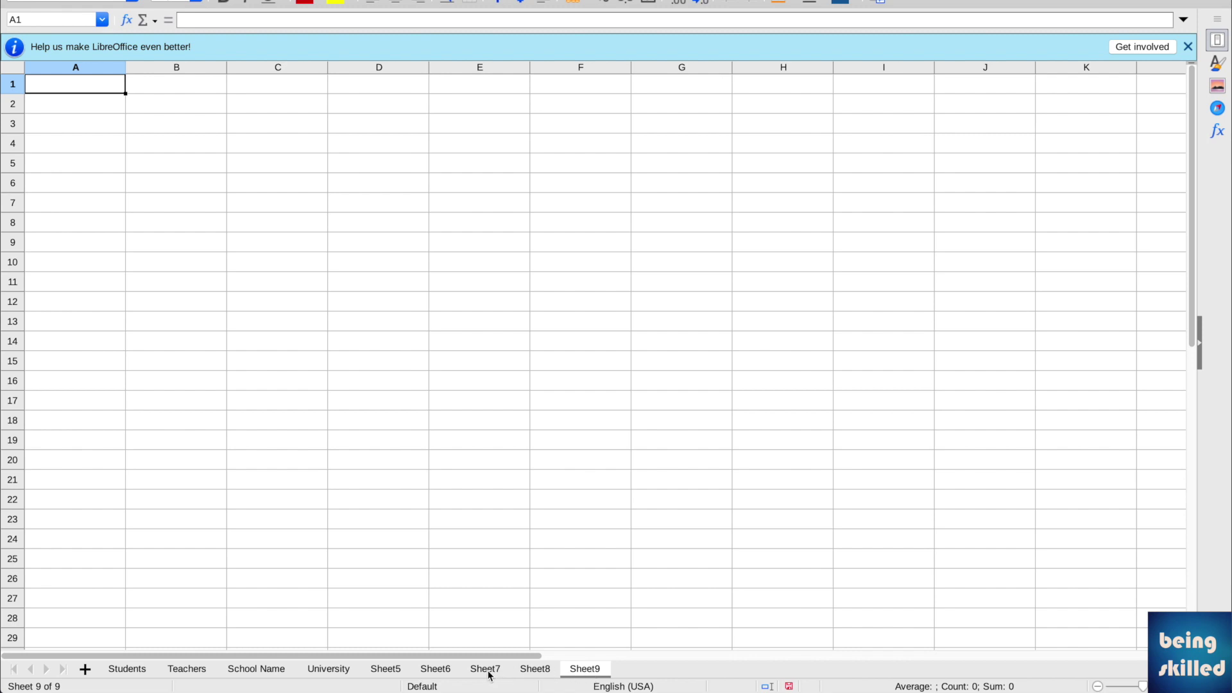
# - Select Sheet6 through Sheet9 together and delete them, confirming the prompt
pyautogui.keyDown('shift'); pyautogui.click(437, 669); pyautogui.keyUp('shift')
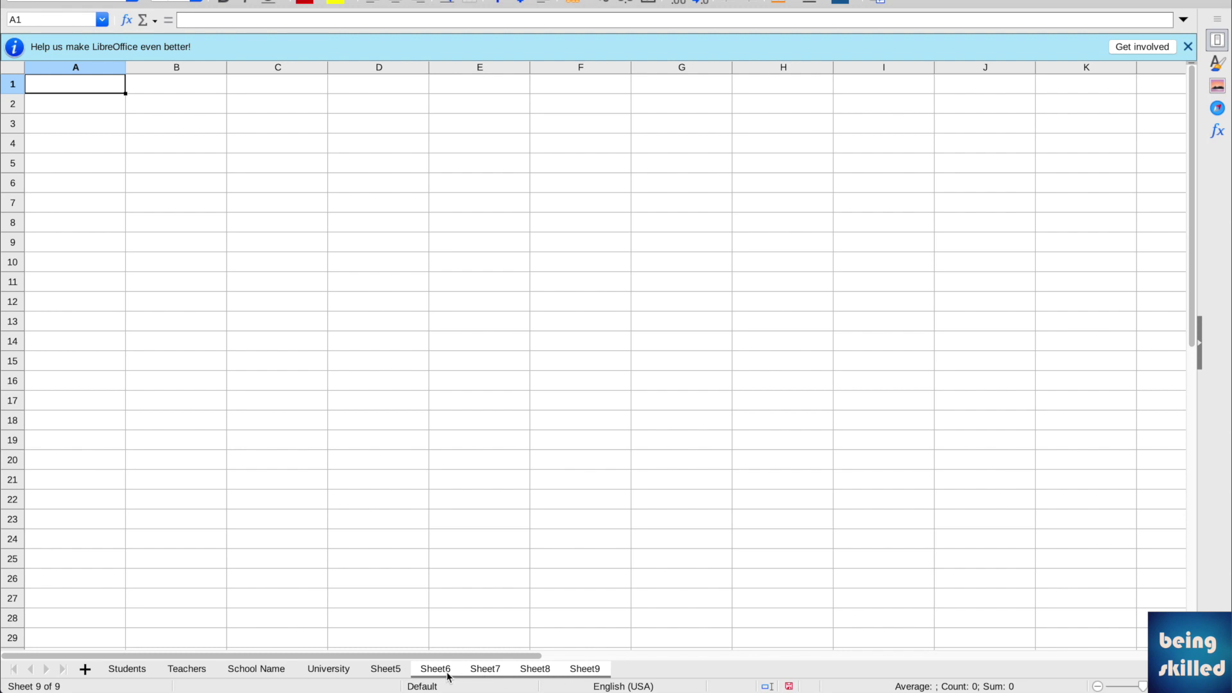
pyautogui.rightClick(449, 677)
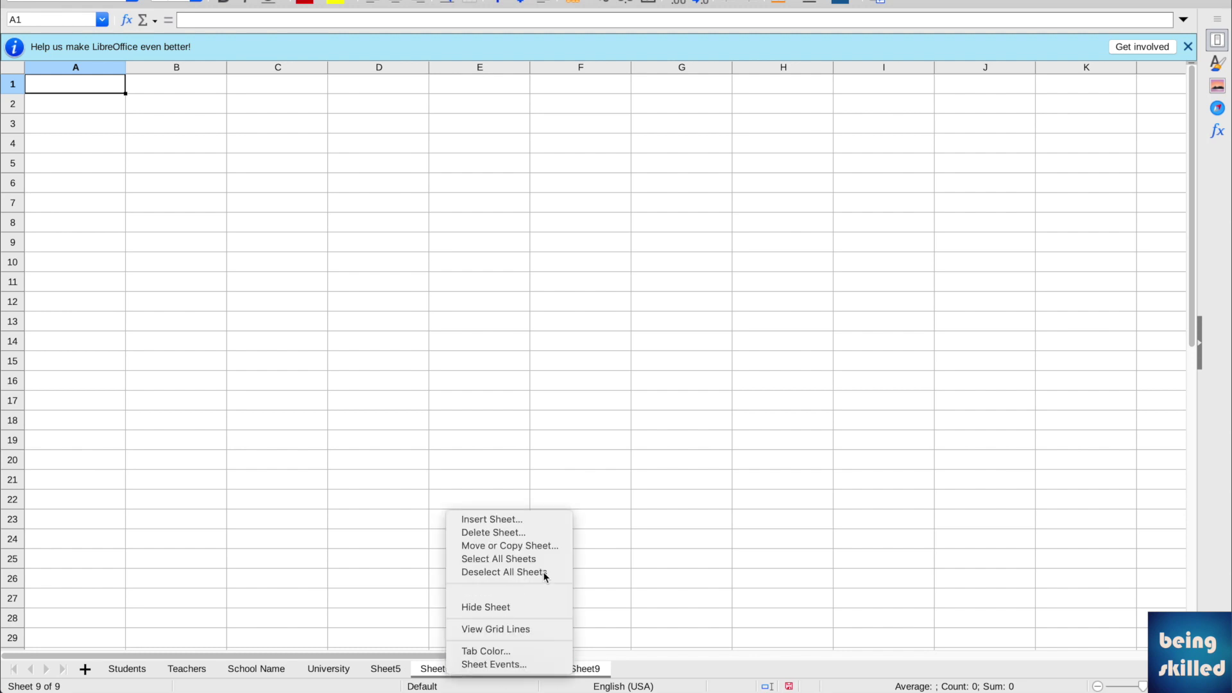
pyautogui.click(521, 534)
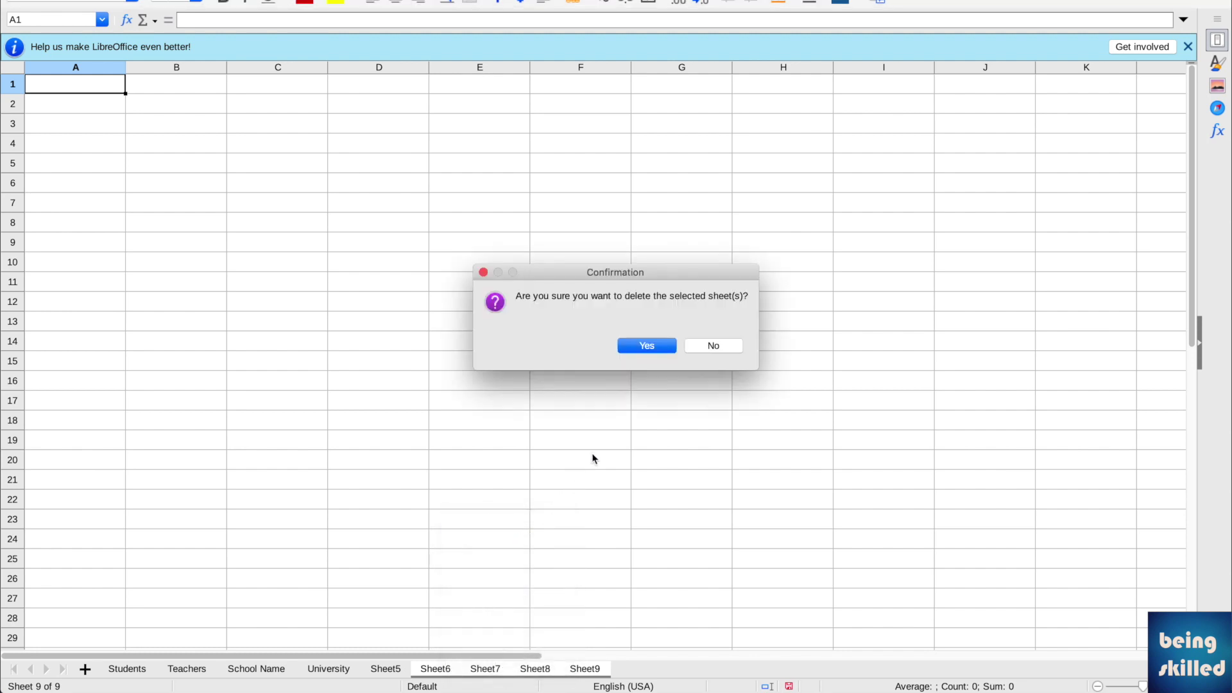
pyautogui.click(660, 347)
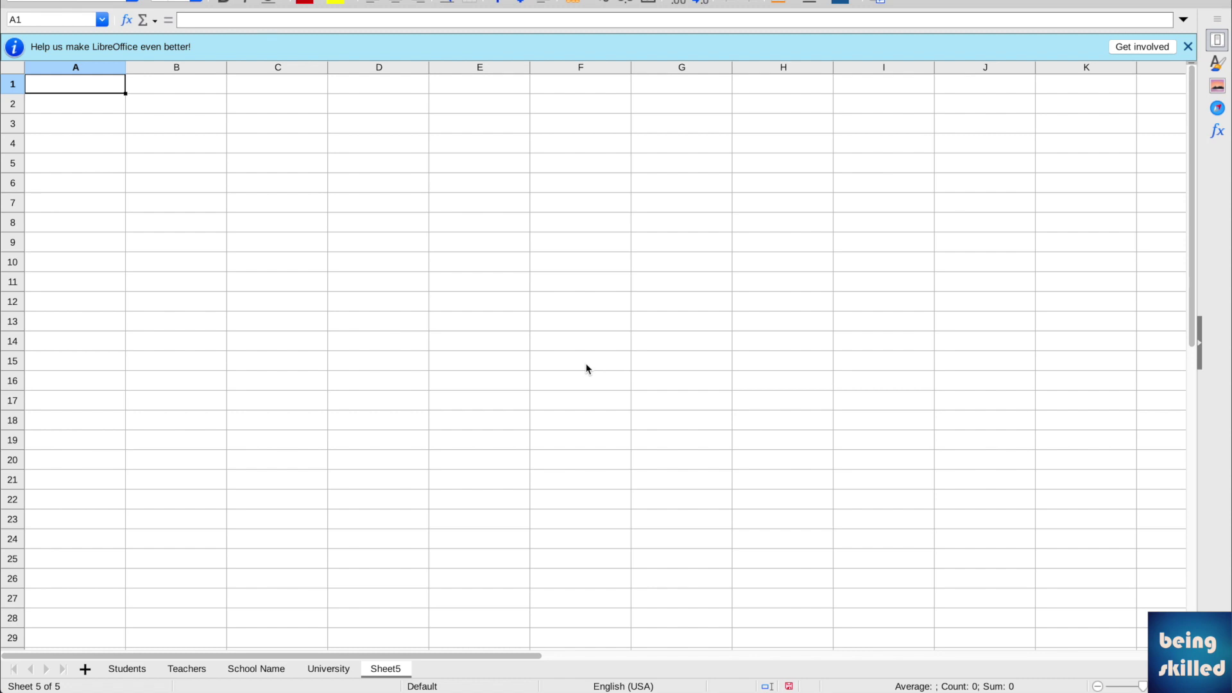
# - Delete Sheet5 and confirm the prompt
pyautogui.rightClick(390, 675)
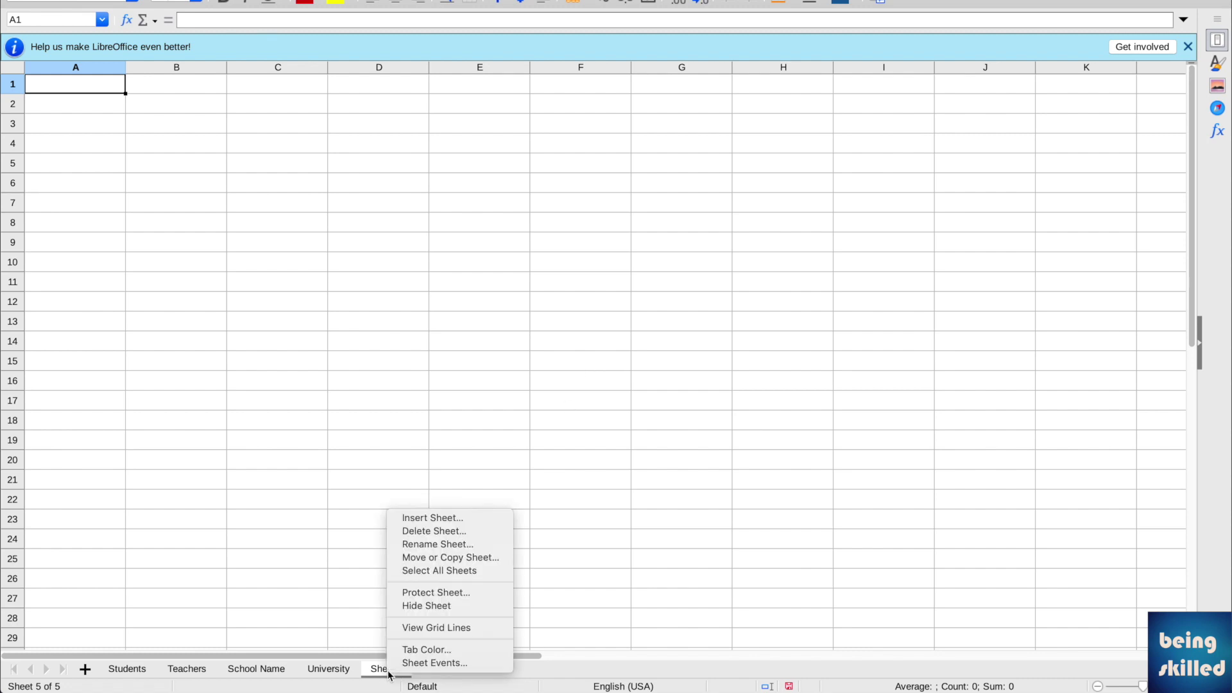
pyautogui.click(449, 533)
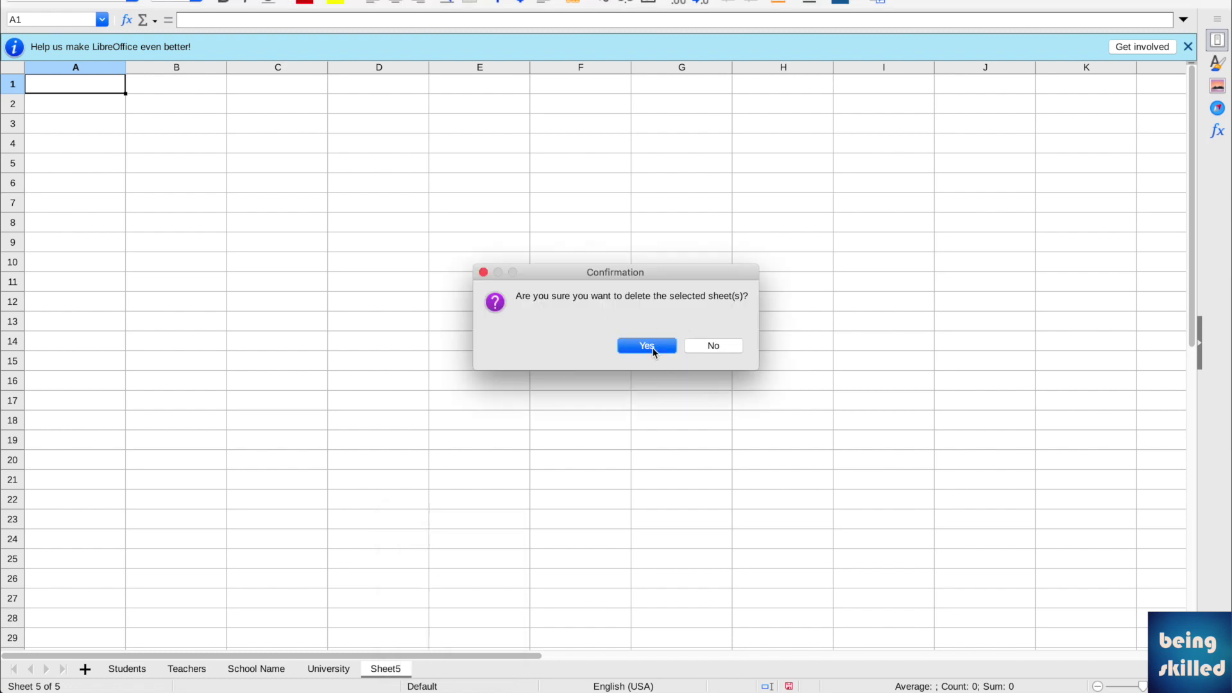
pyautogui.click(655, 353)
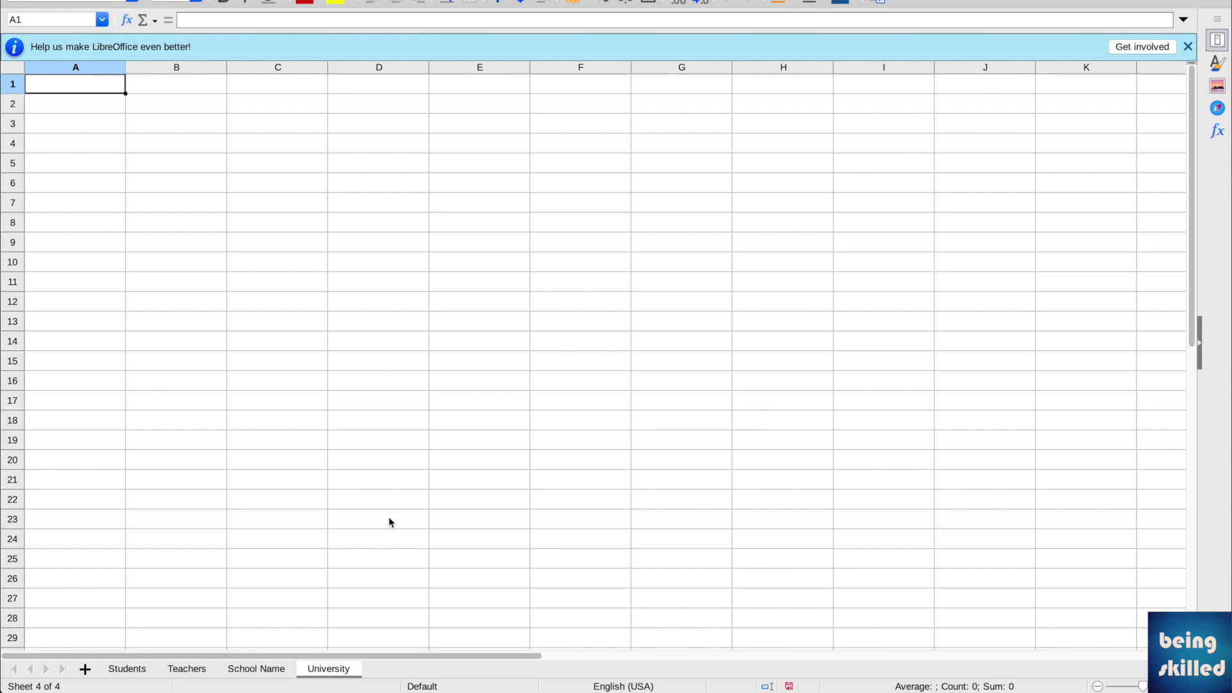
# - Copy the University sheet to '- move to end position -' with Move or Copy Sheet
pyautogui.rightClick(333, 672)
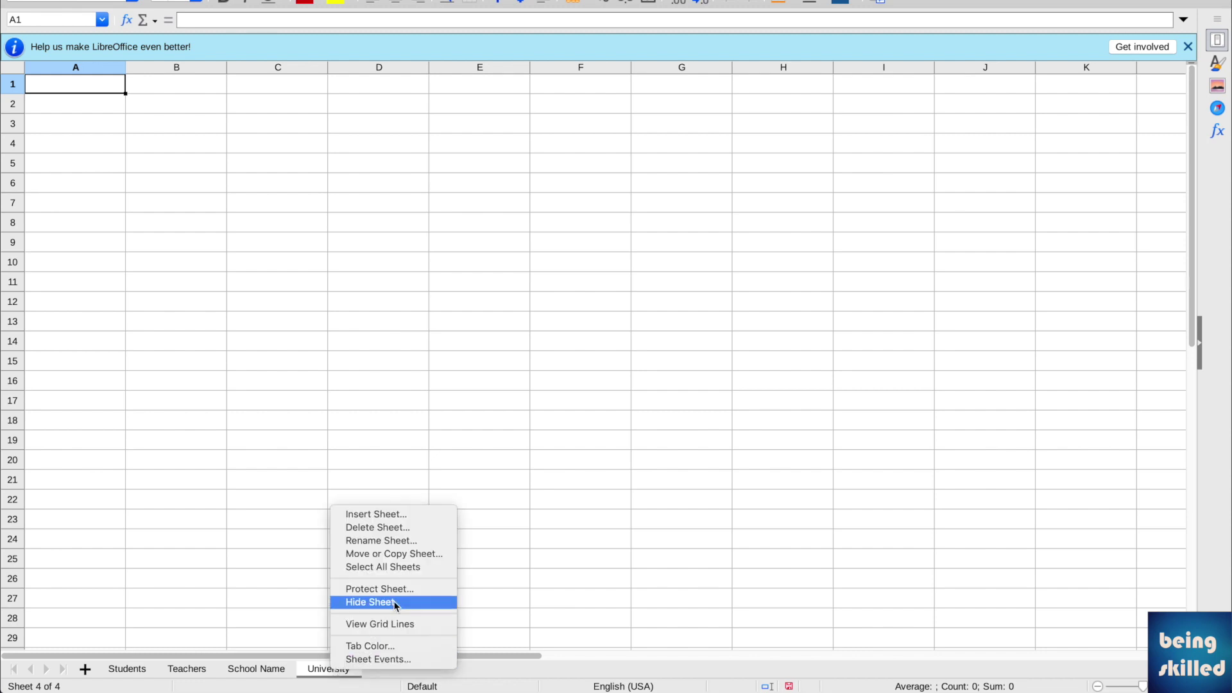
pyautogui.click(405, 558)
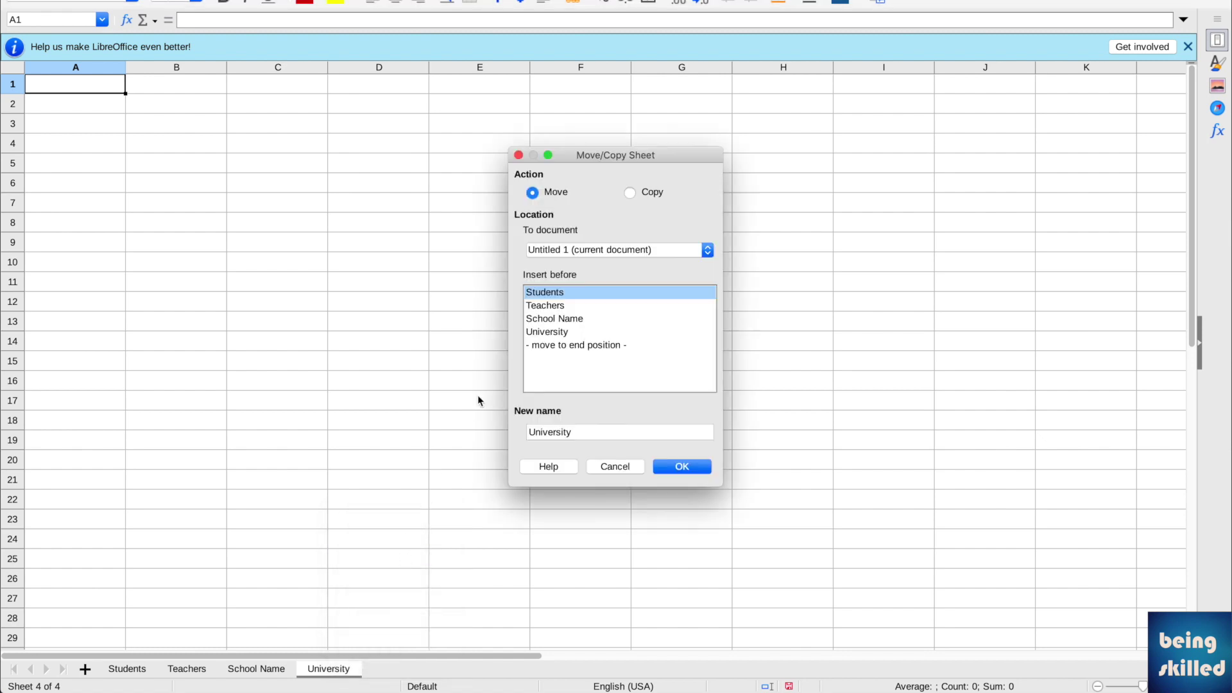
pyautogui.click(636, 195)
pyautogui.click(568, 347)
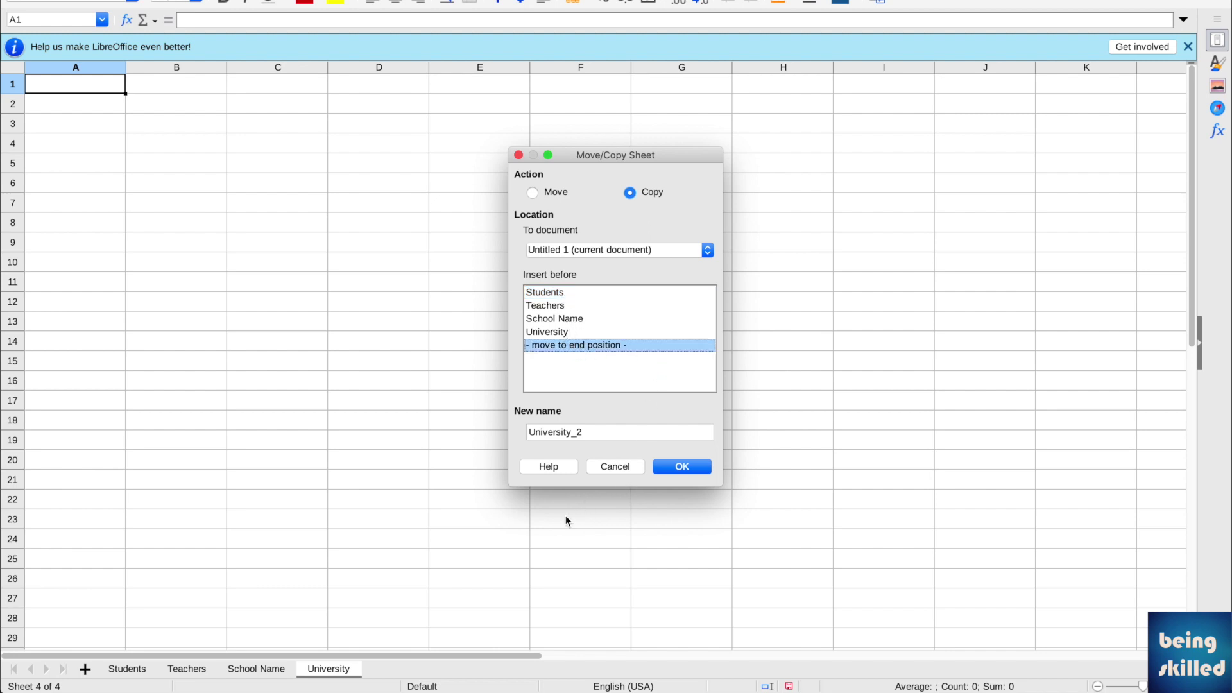
pyautogui.click(676, 469)
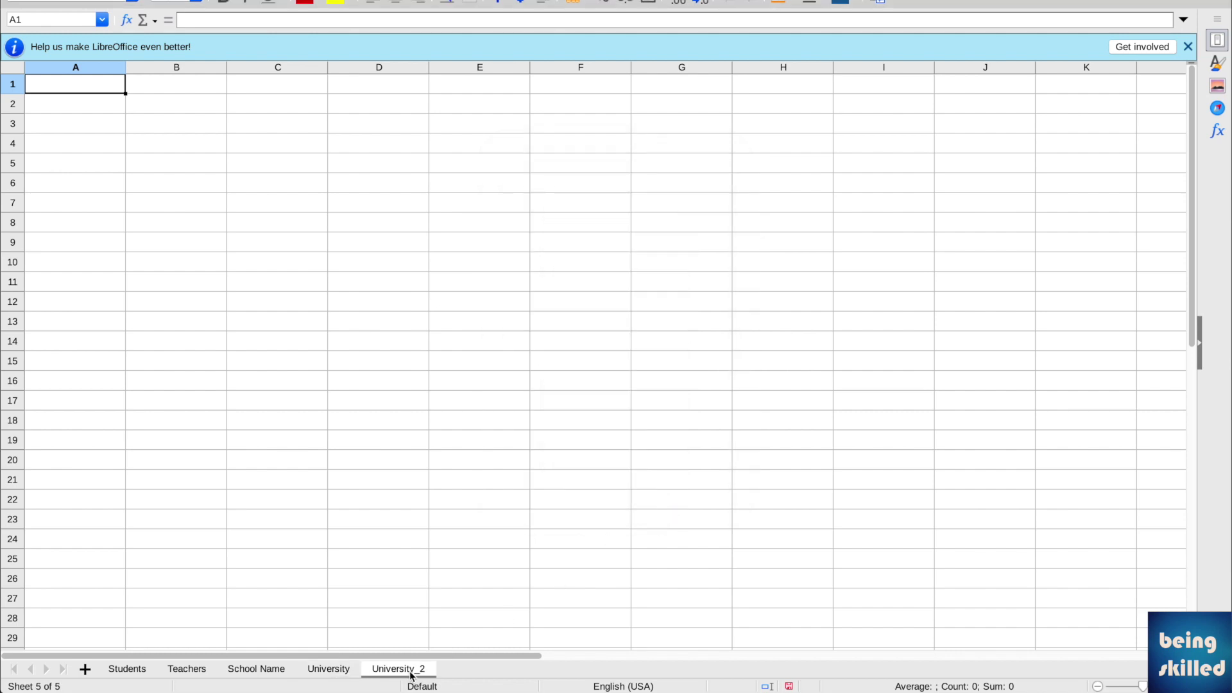
# - Rename the University_2 tab to 'Equipments'
pyautogui.click(330, 669)
pyautogui.click(411, 676)
pyautogui.doubleClick(412, 677)
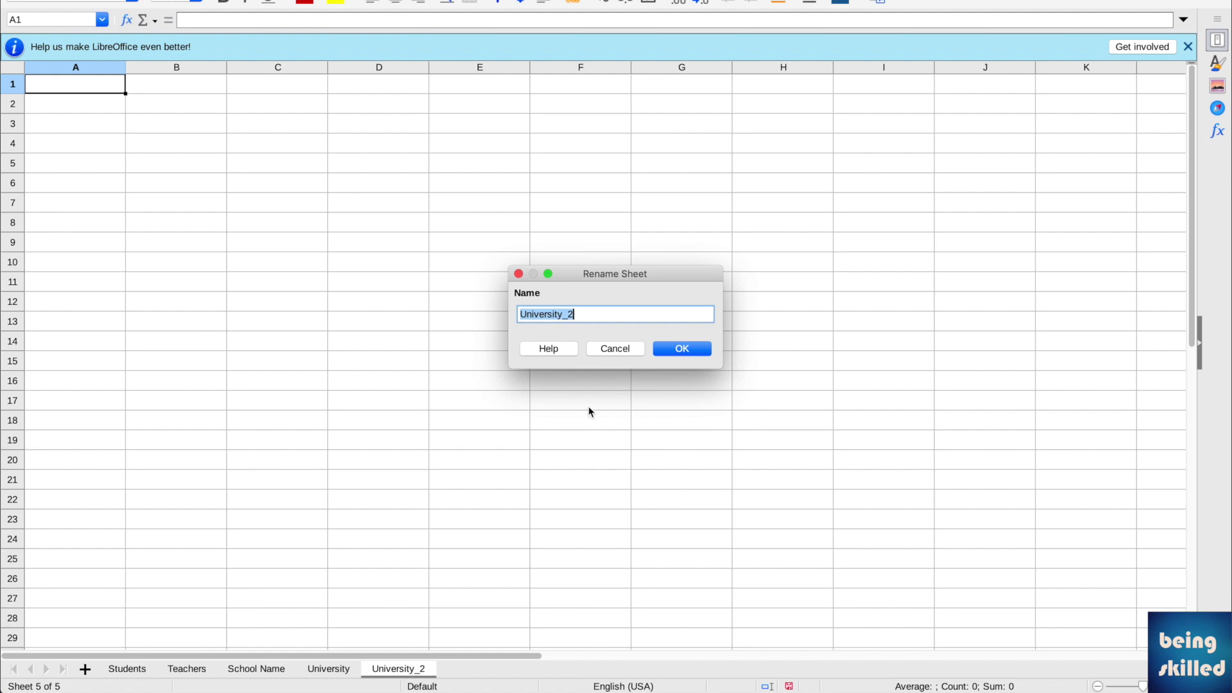
pyautogui.write('Equipments')
pyautogui.press('Return')
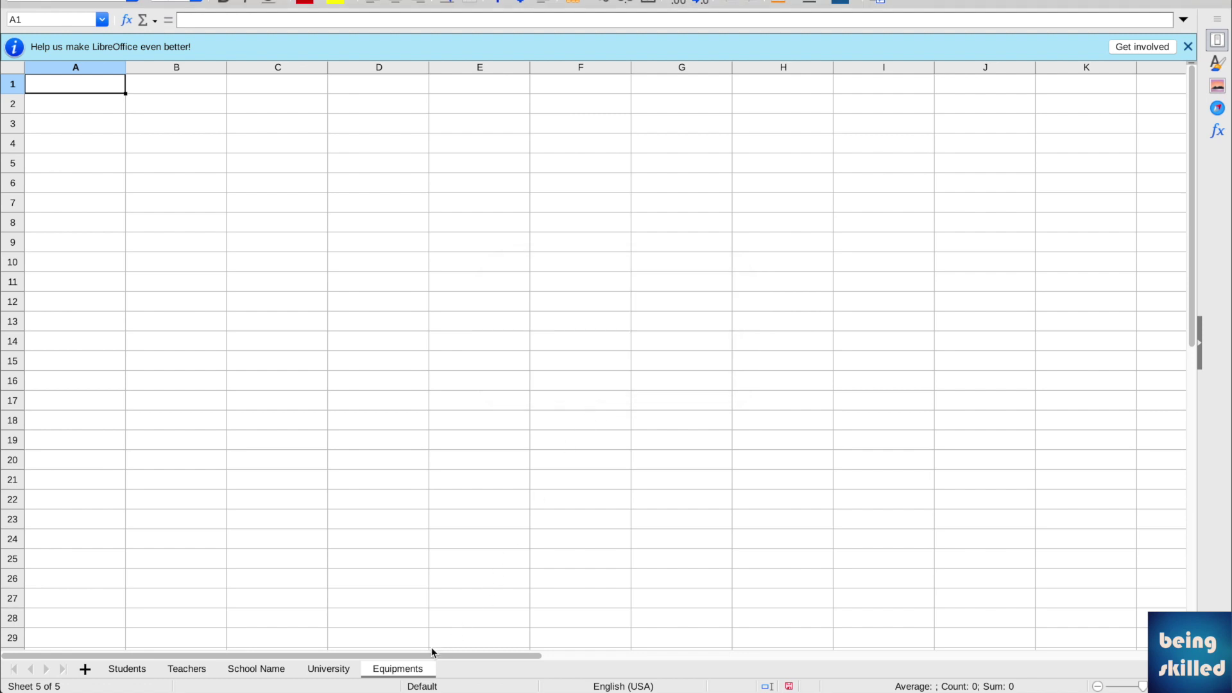
# - Copy the Equipments sheet to '- new document -' with Move or Copy Sheet
pyautogui.rightClick(410, 676)
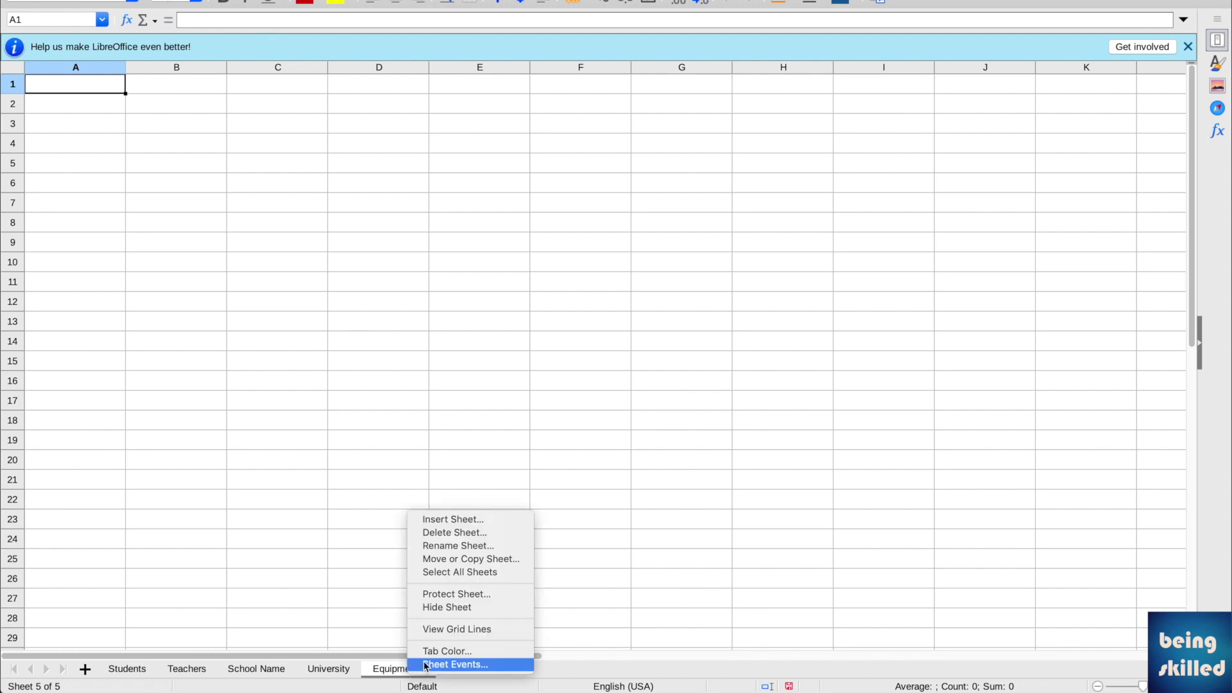
pyautogui.click(475, 561)
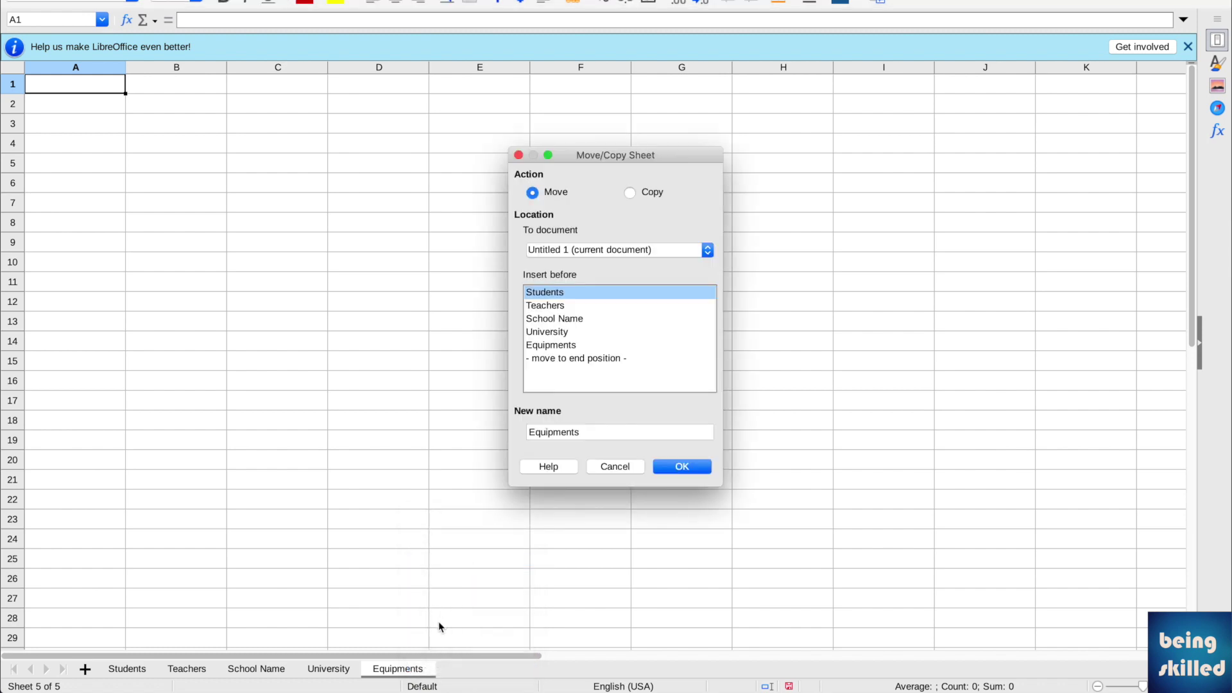
pyautogui.click(557, 251)
pyautogui.click(560, 275)
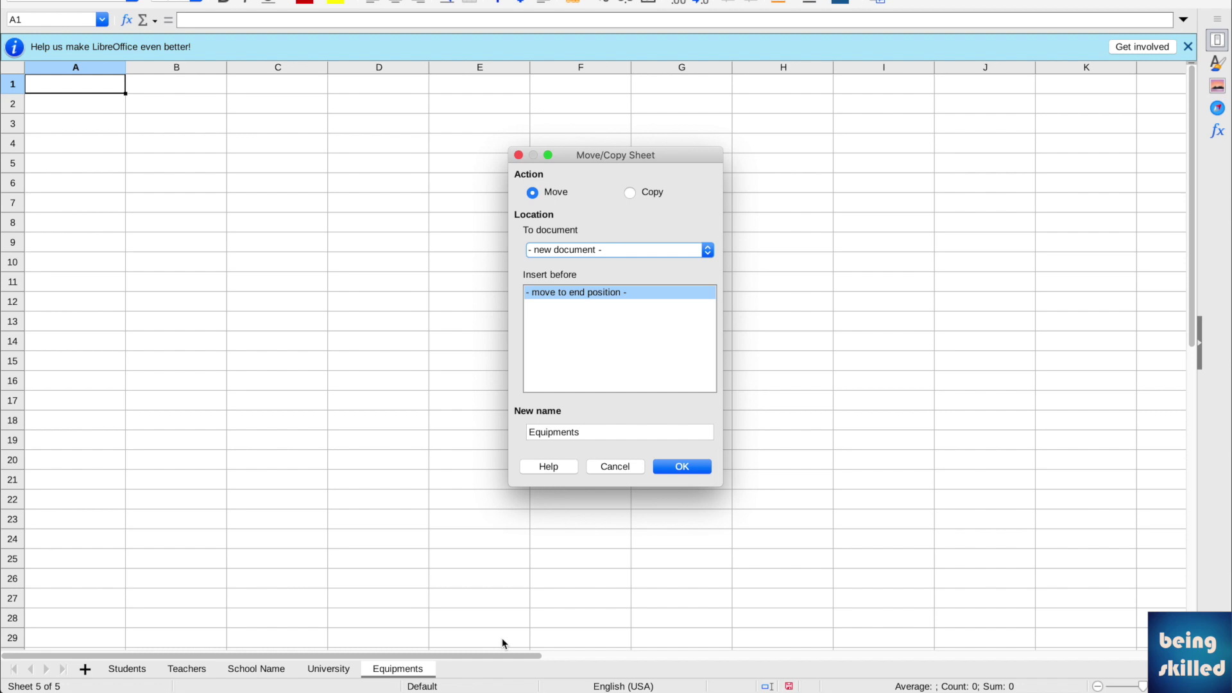
pyautogui.click(640, 200)
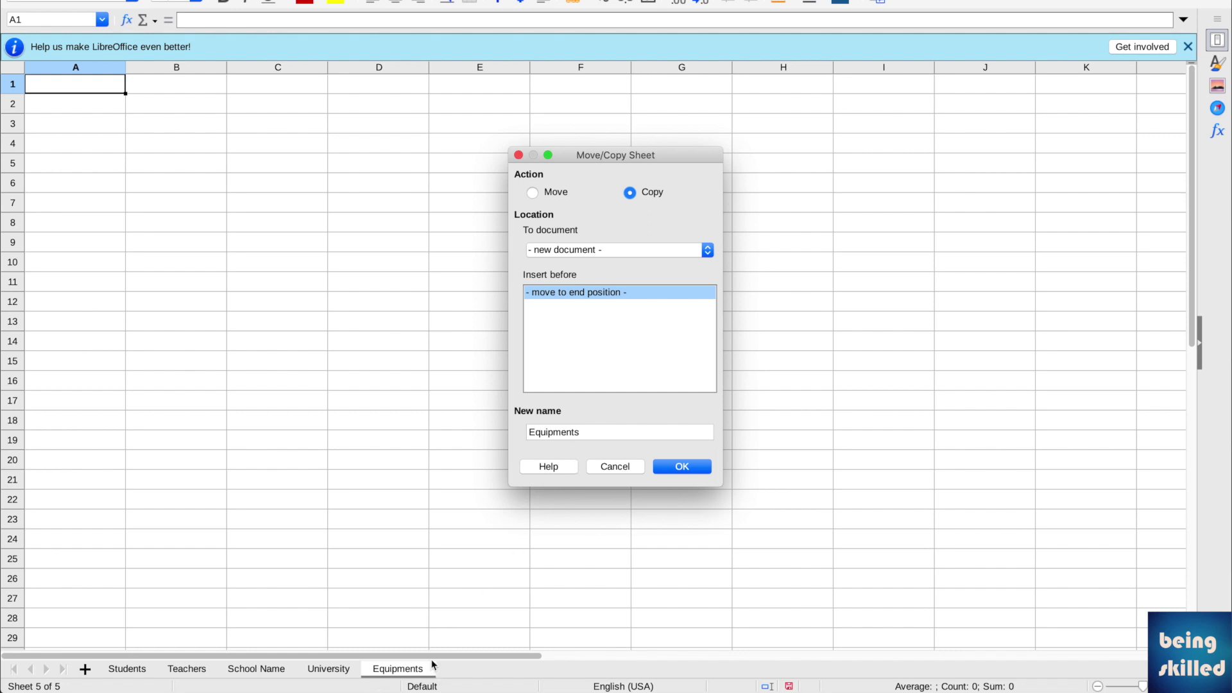
pyautogui.click(681, 468)
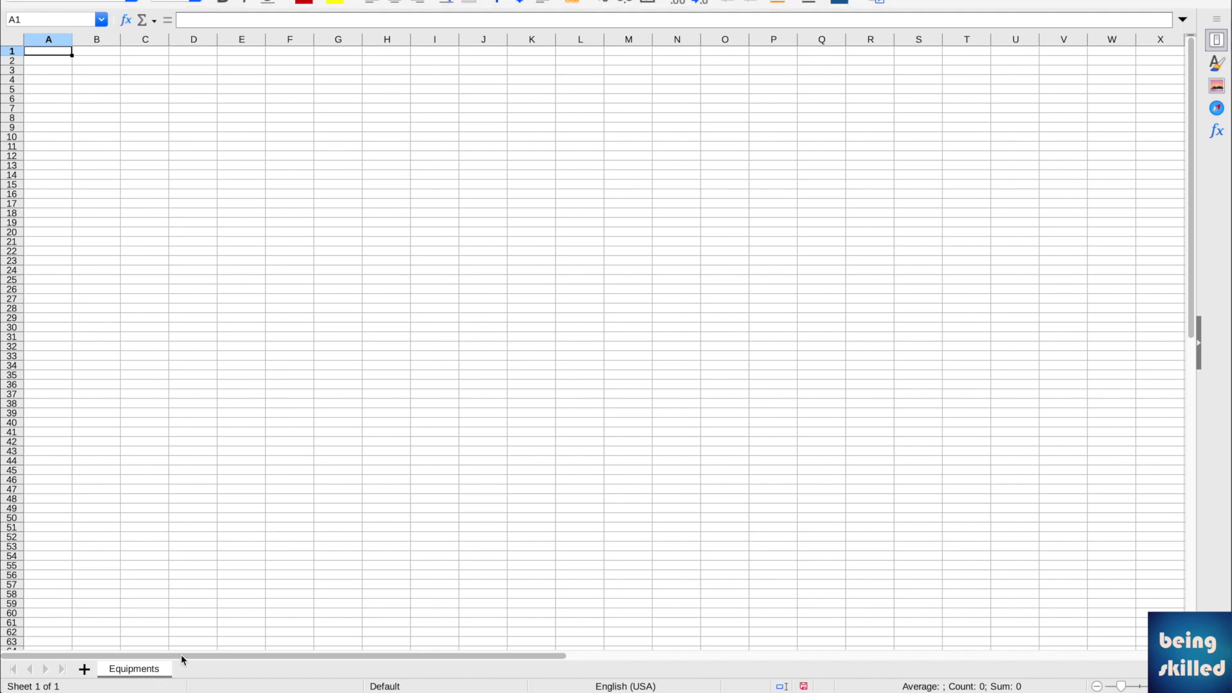
# - Switch back to the original workbook window
pyautogui.click(341, 443)
pyautogui.press('super+Tab')
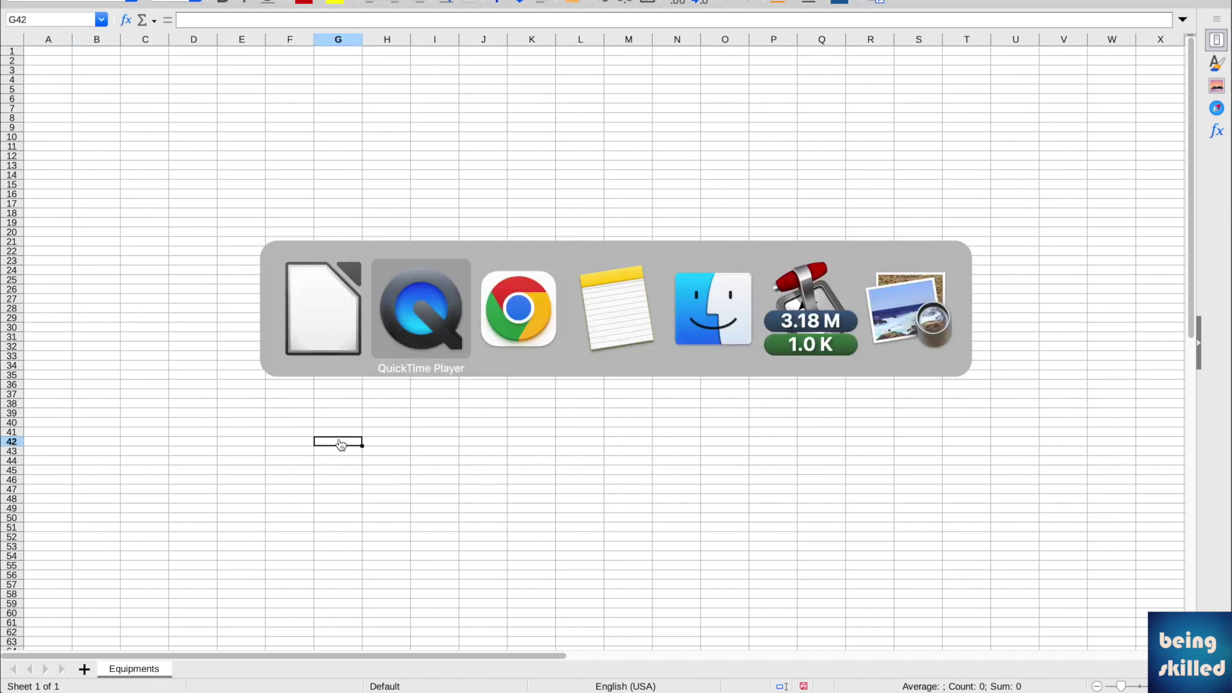
pyautogui.press('super+shift+Tab')
pyautogui.click(342, 333)
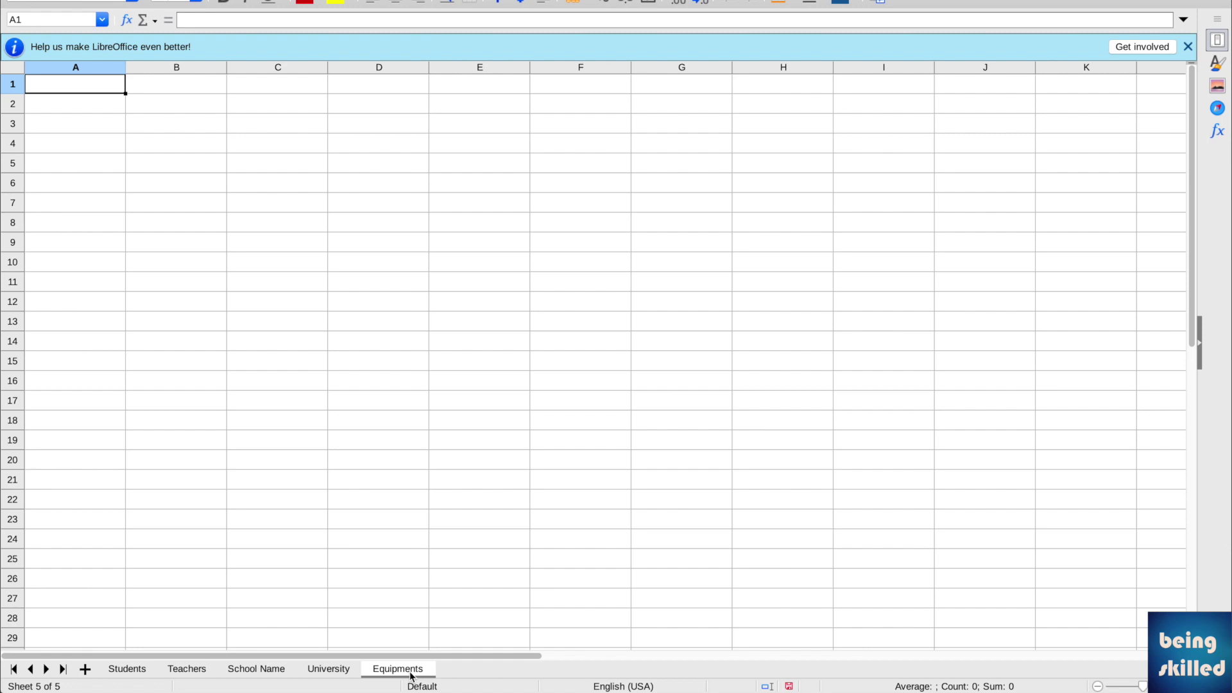
# - Move the Equipments sheet to '- new document -' with Move or Copy Sheet
pyautogui.rightClick(412, 676)
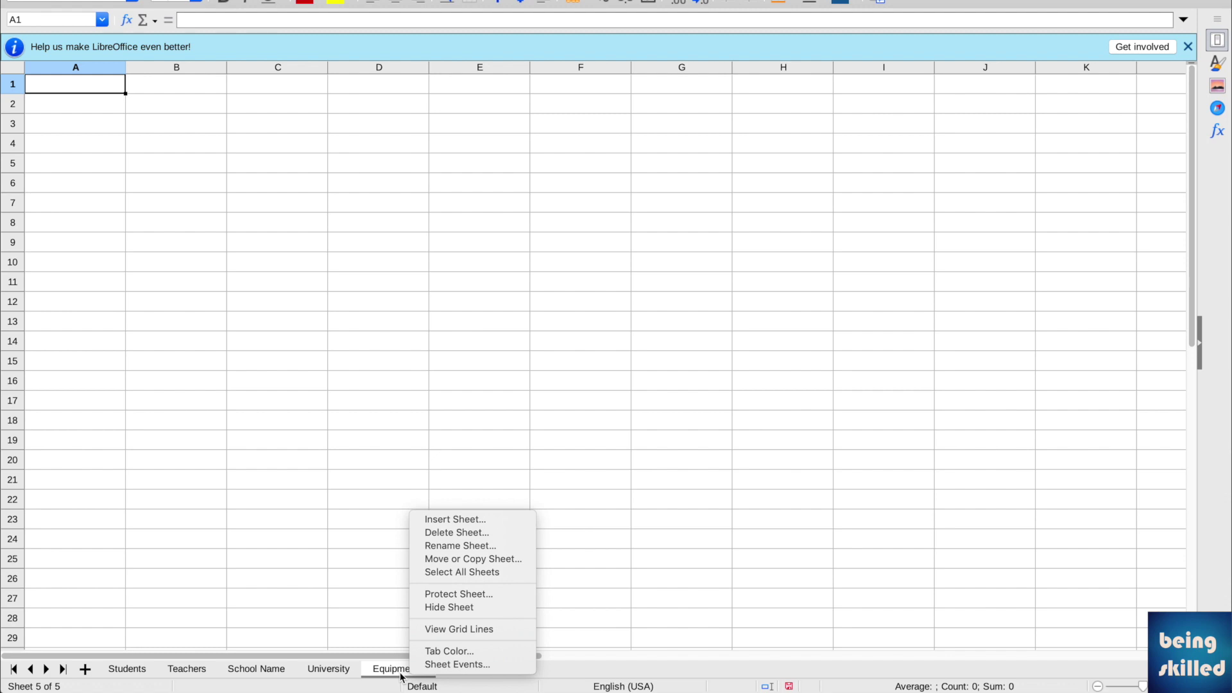
pyautogui.click(465, 562)
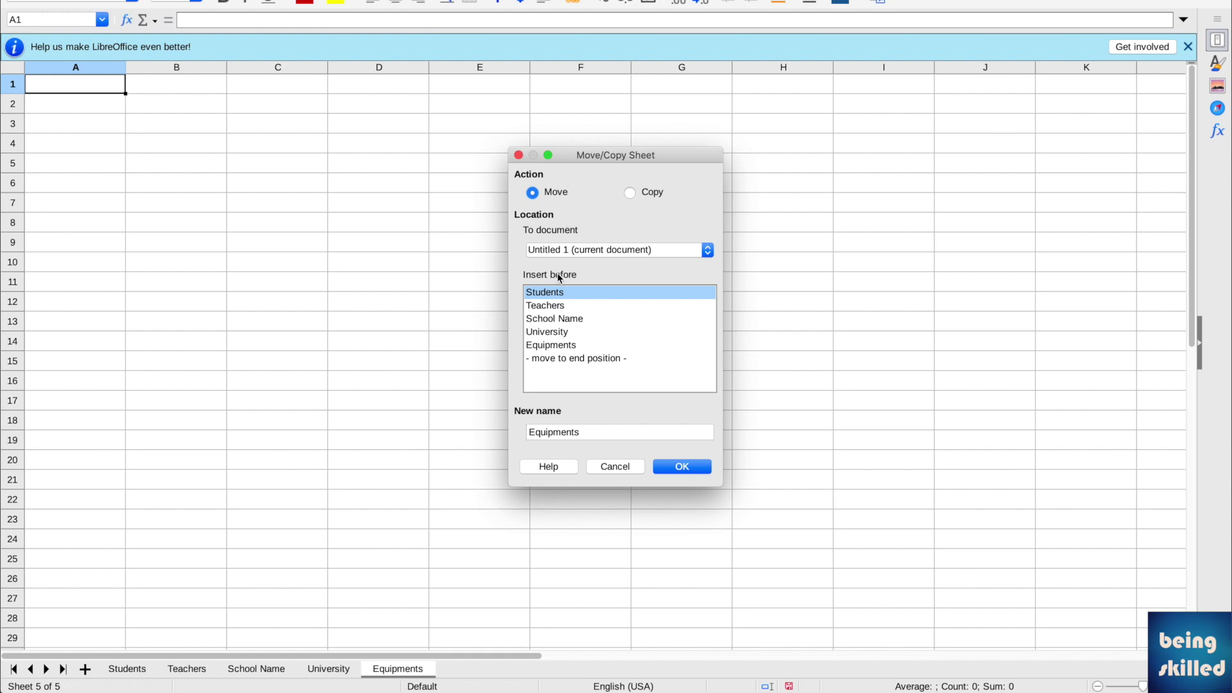
pyautogui.click(559, 250)
pyautogui.click(555, 289)
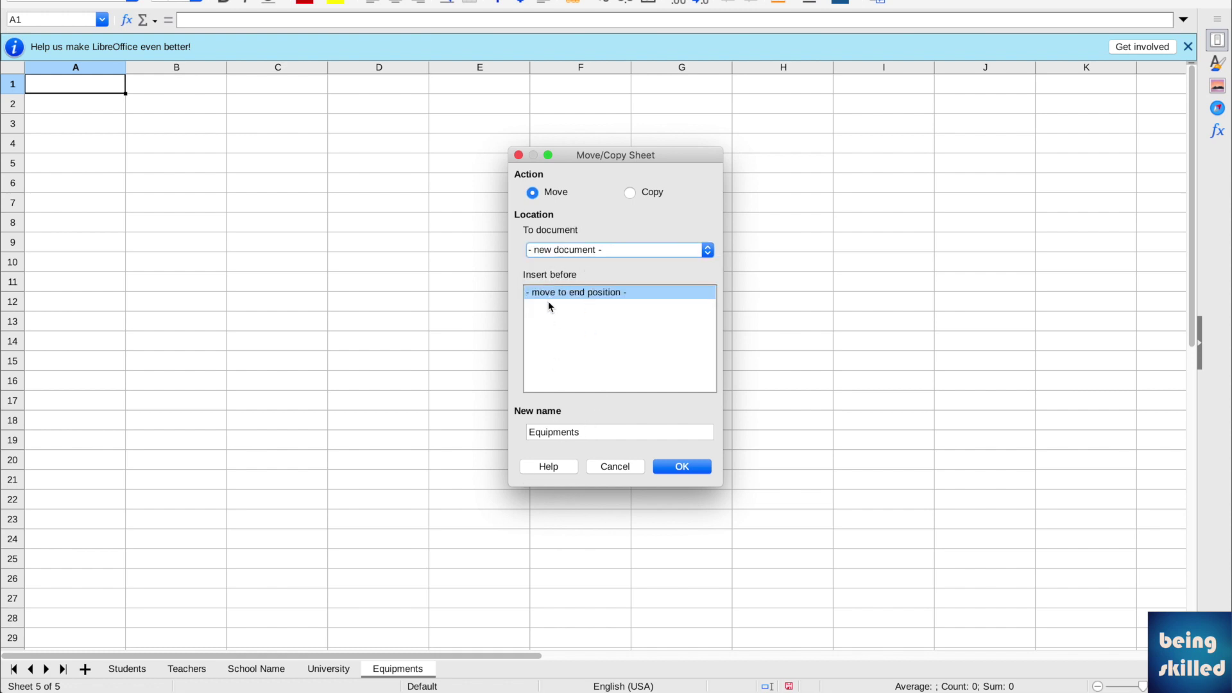
pyautogui.click(682, 466)
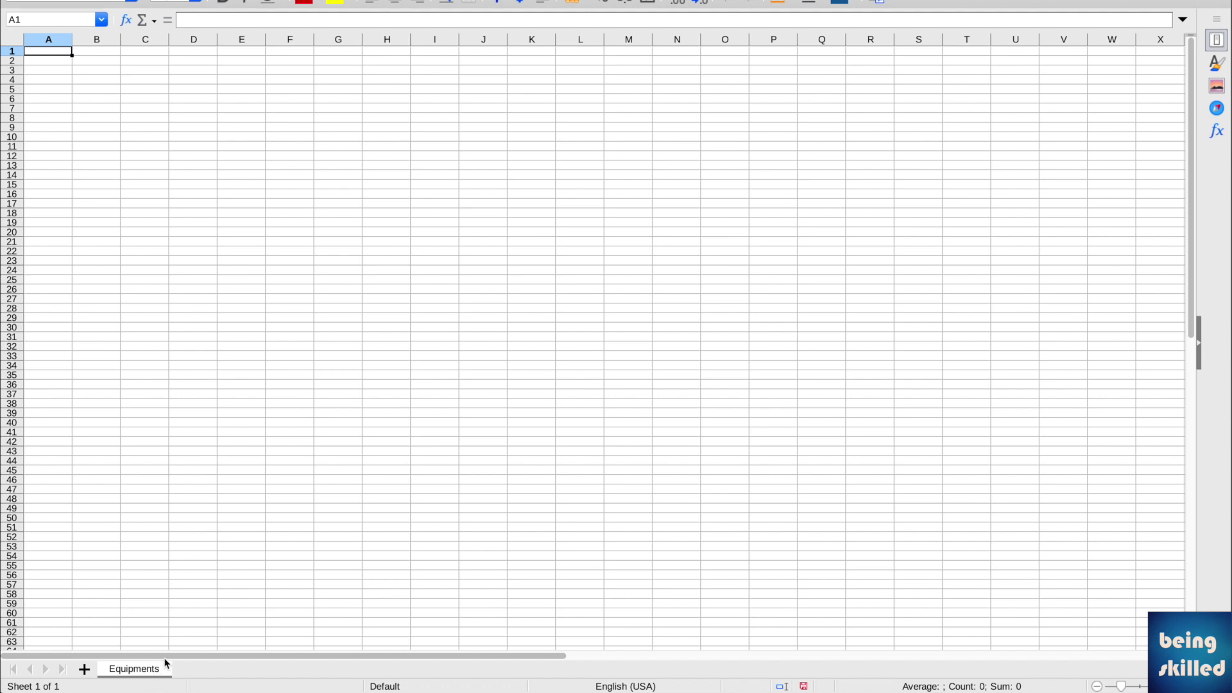
# - Switch windows back to the original workbook, now holding only the four named sheets
pyautogui.hotkey('alt', 'Tab')
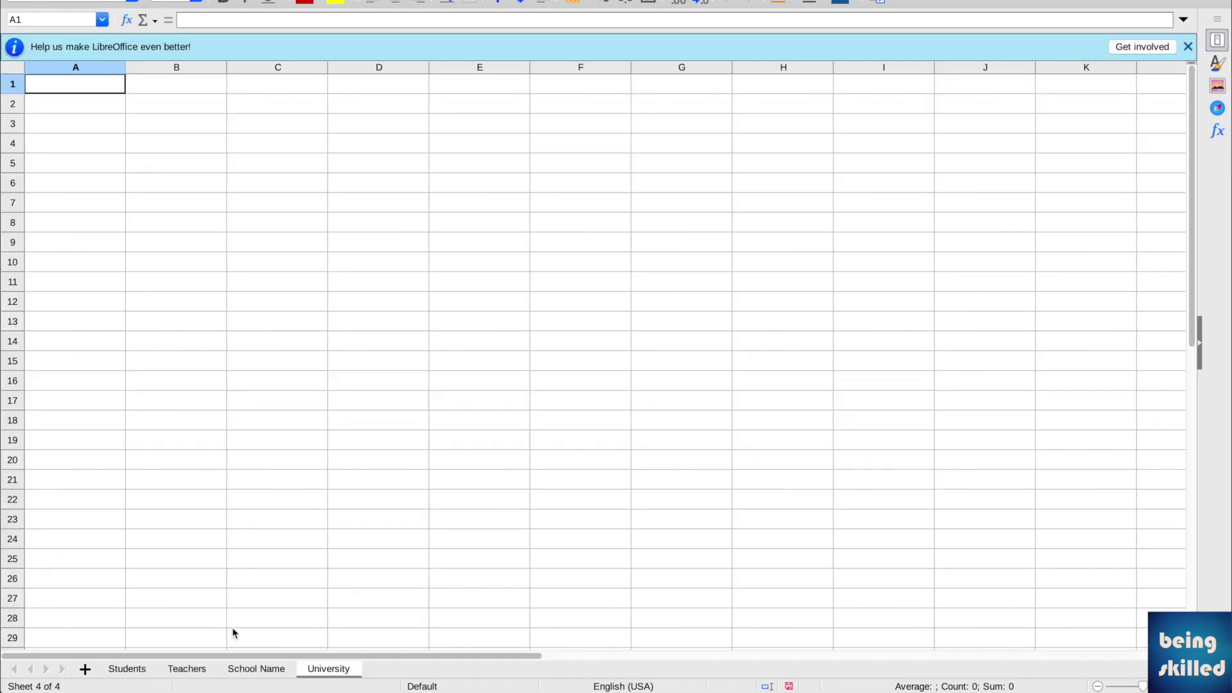